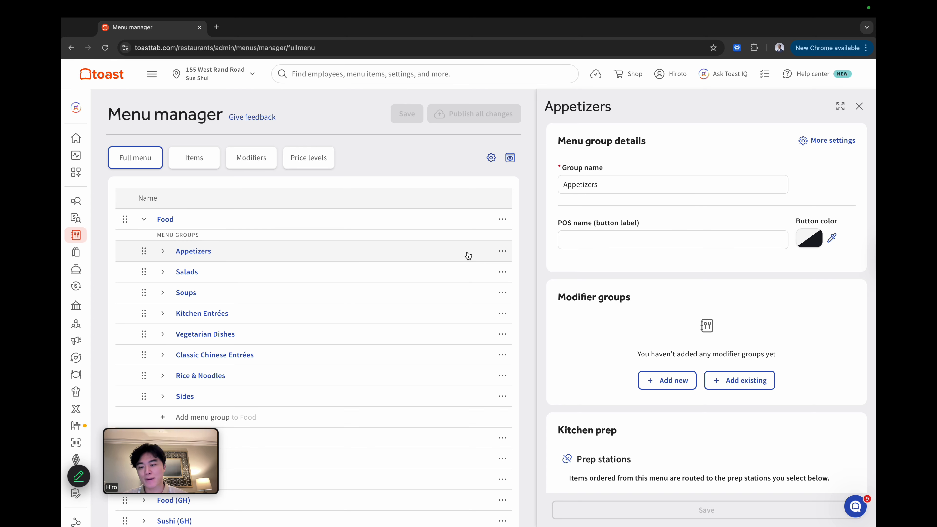
Open the Menu builder from the Menus overview and look at the groups inside the Sushi menu
{"action": "scroll", "coordinate": [693, 310], "scroll_direction": "down", "scroll_amount": 5}
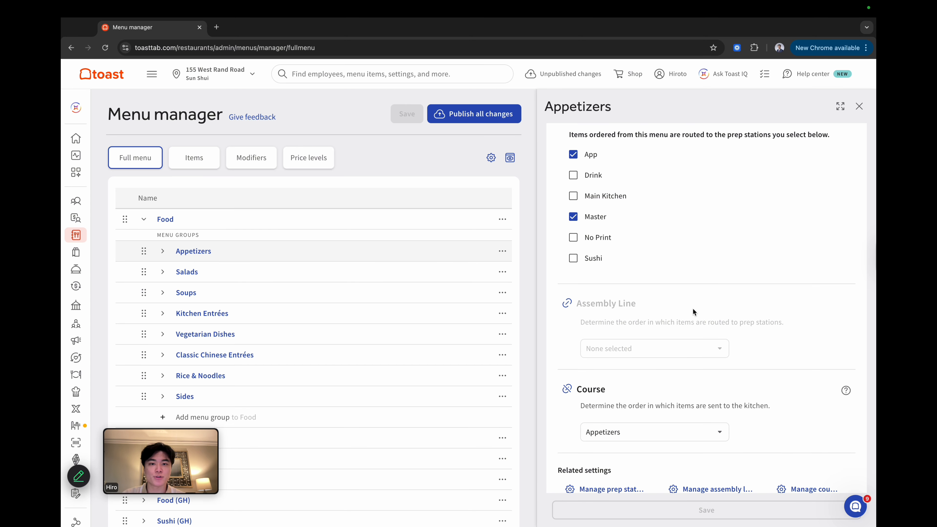
{"action": "scroll", "coordinate": [693, 310], "scroll_direction": "up", "scroll_amount": 5}
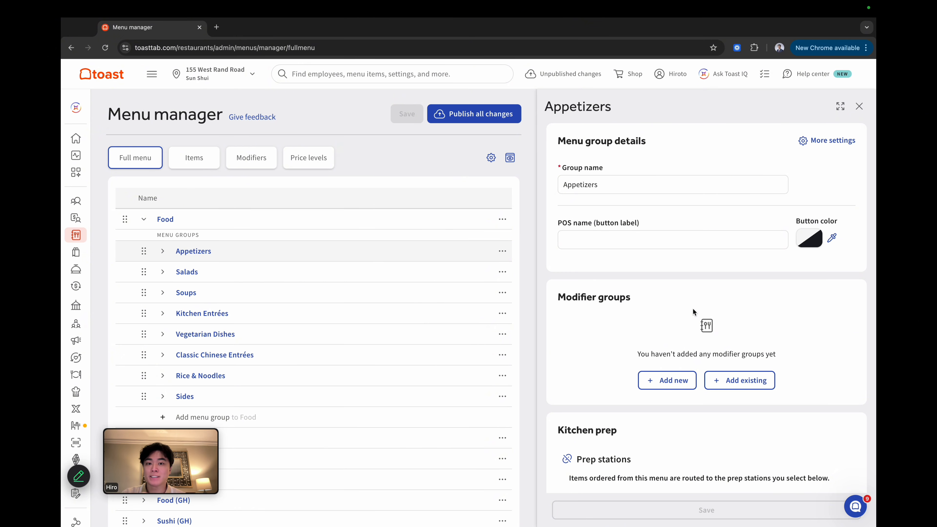
{"action": "left_click", "coordinate": [89, 235]}
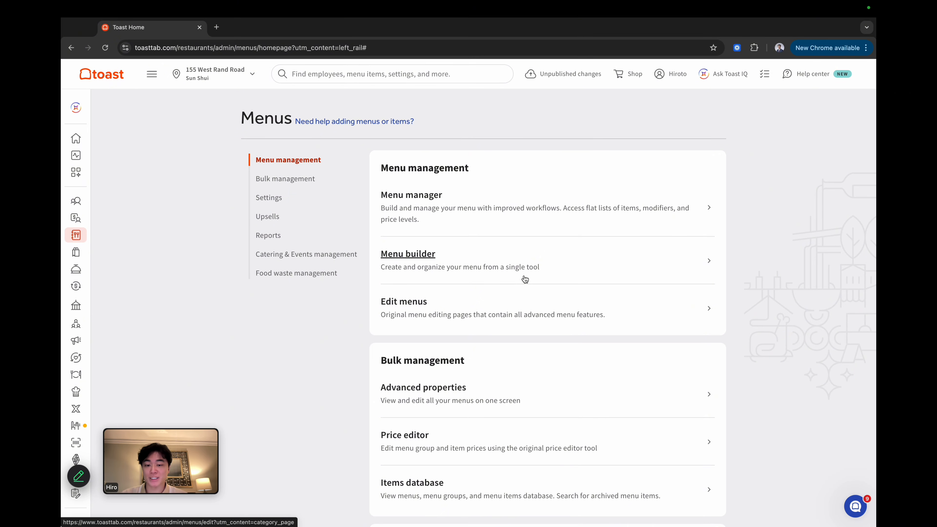
{"action": "left_click", "coordinate": [525, 279]}
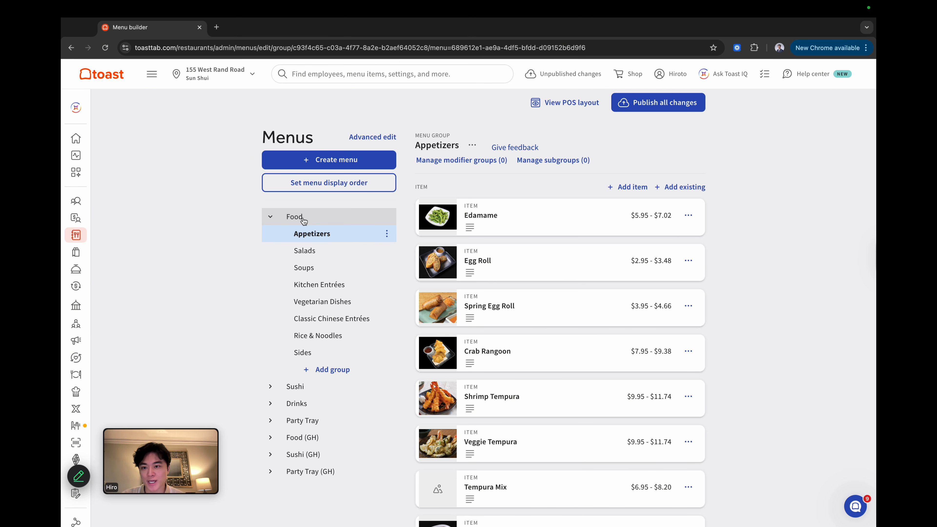
{"action": "left_click", "coordinate": [300, 390]}
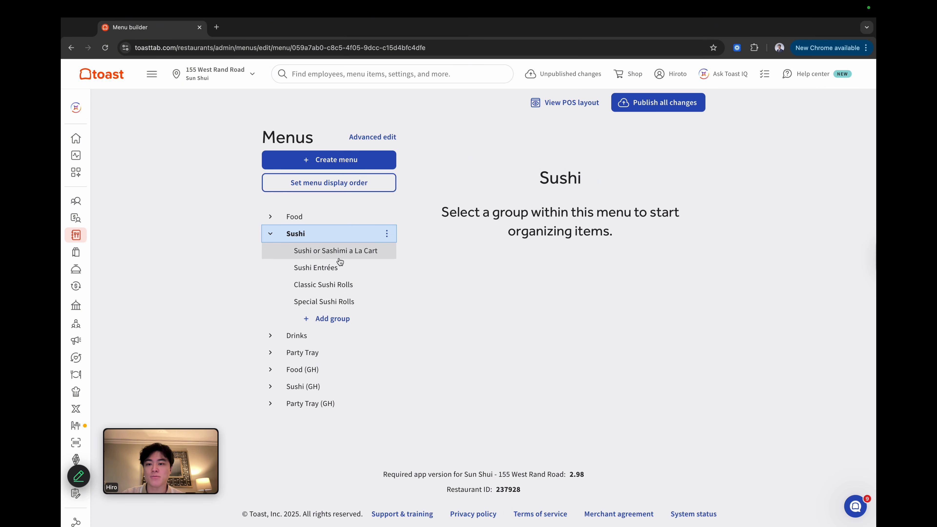
{"action": "left_click", "coordinate": [275, 221]}
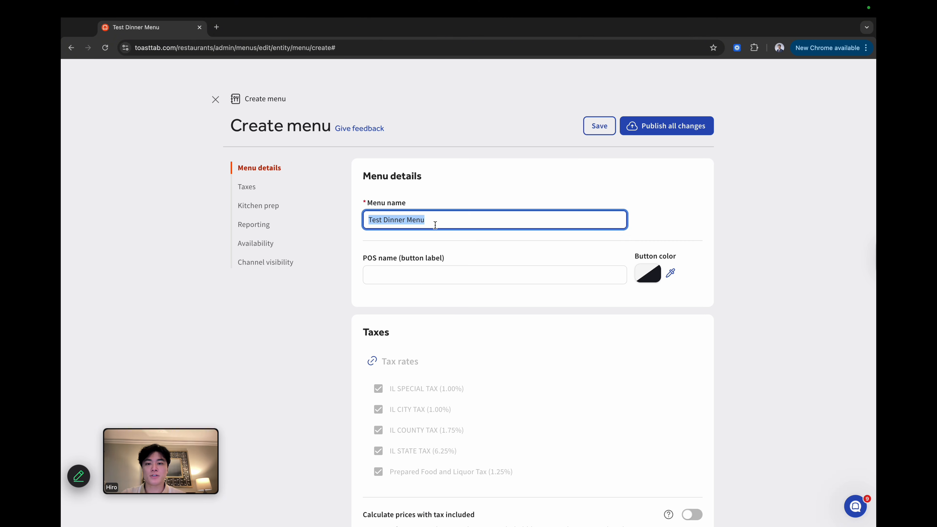
Name the new menu Test Dinner Menu and open the tax rate management page from its tax settings
{"action": "left_click", "coordinate": [448, 226]}
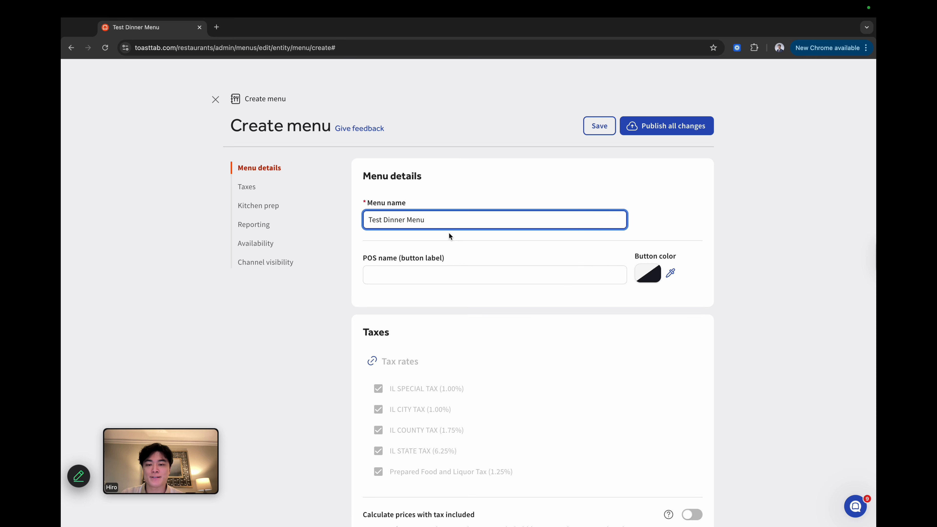
{"action": "scroll", "coordinate": [449, 232], "scroll_direction": "down", "scroll_amount": 5}
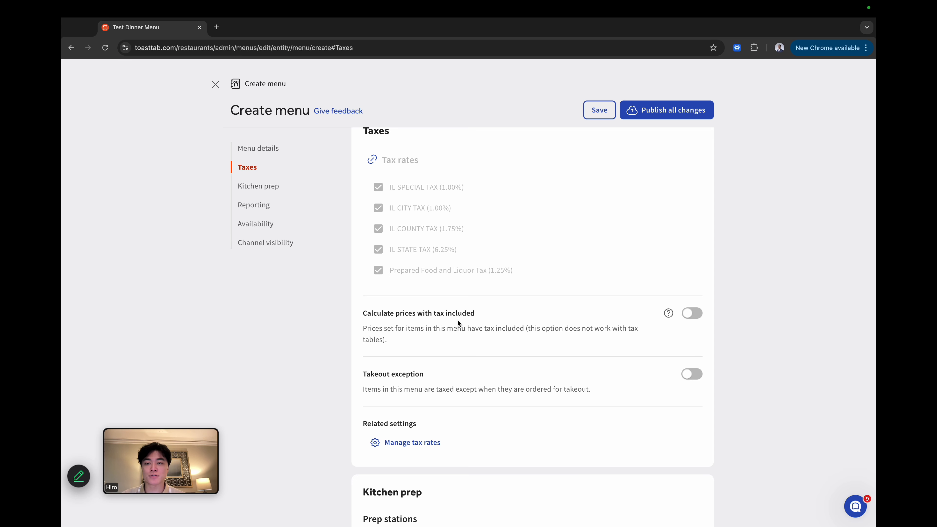
{"action": "scroll", "coordinate": [458, 321], "scroll_direction": "up", "scroll_amount": 1}
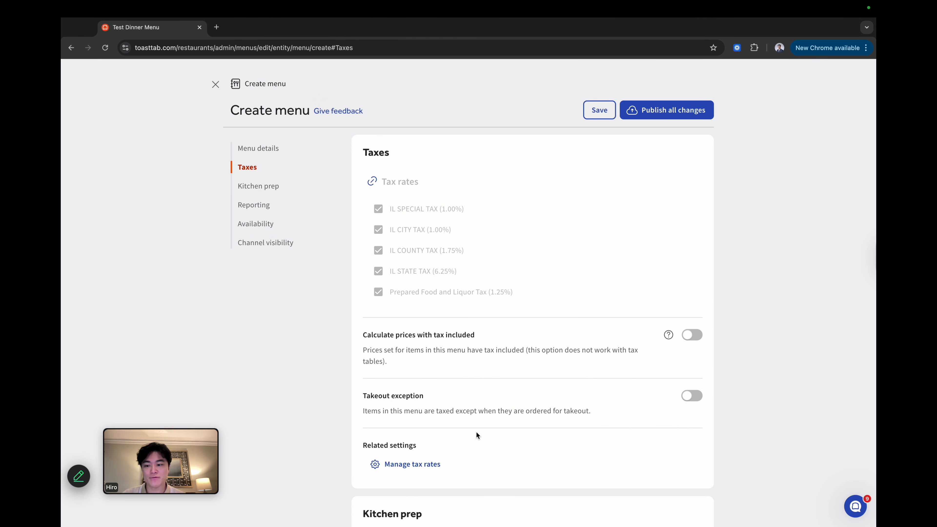
{"action": "left_click", "coordinate": [426, 471]}
{"action": "left_click", "coordinate": [495, 201]}
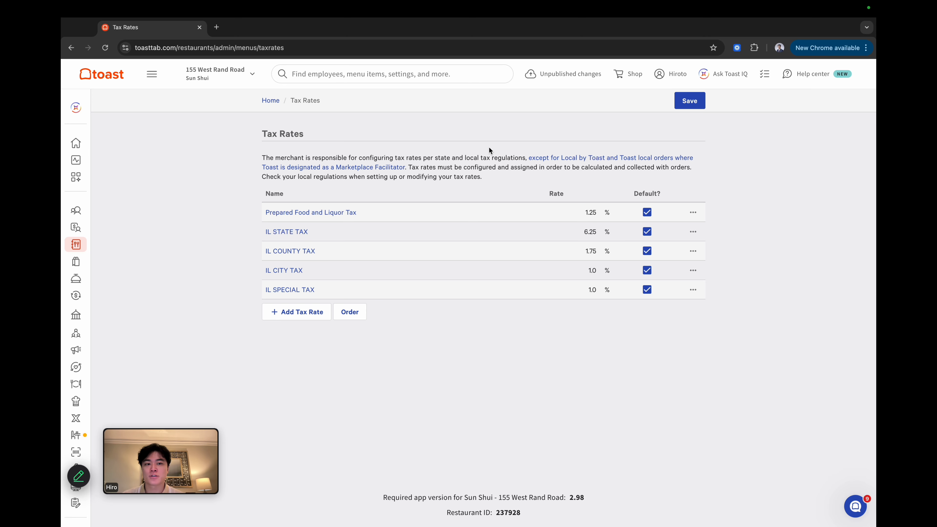
{"action": "left_click", "coordinate": [306, 312]}
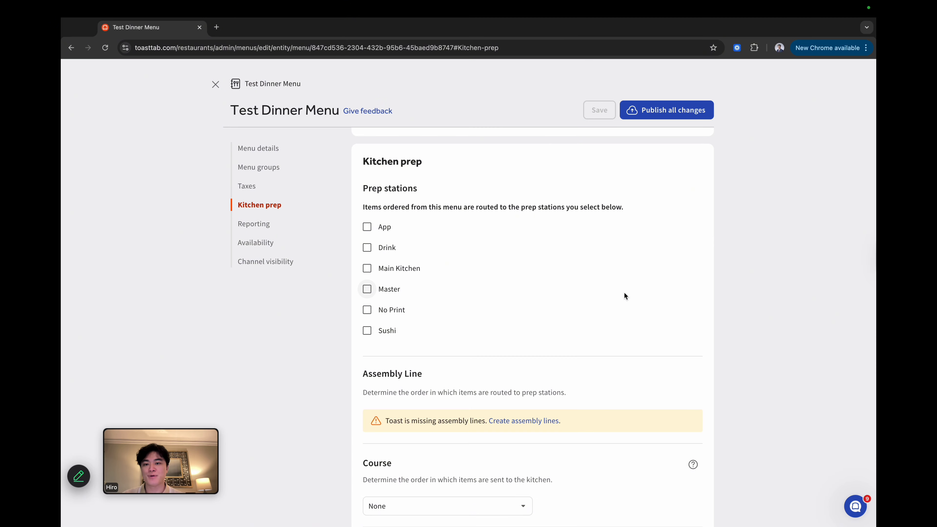
Review the menu's kitchen prep options and examine the configured prep stations and their ticket printers
{"action": "scroll", "coordinate": [624, 295], "scroll_direction": "down", "scroll_amount": 1}
{"action": "scroll", "coordinate": [625, 293], "scroll_direction": "down", "scroll_amount": 1}
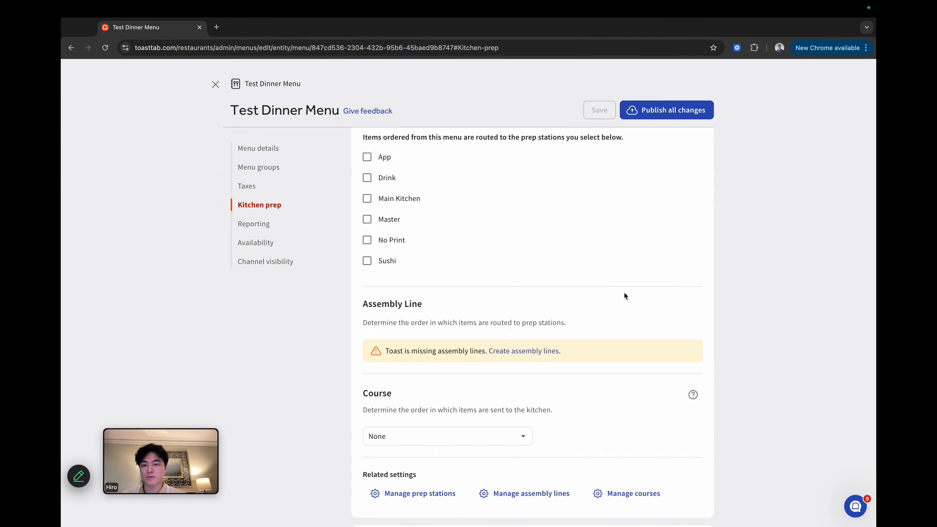
{"action": "scroll", "coordinate": [624, 295], "scroll_direction": "down", "scroll_amount": 2}
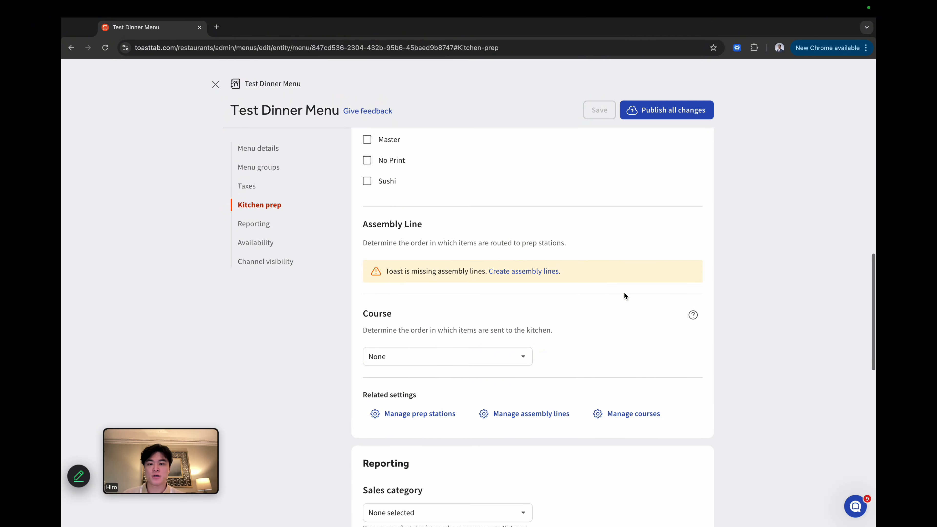
{"action": "left_click", "coordinate": [426, 422]}
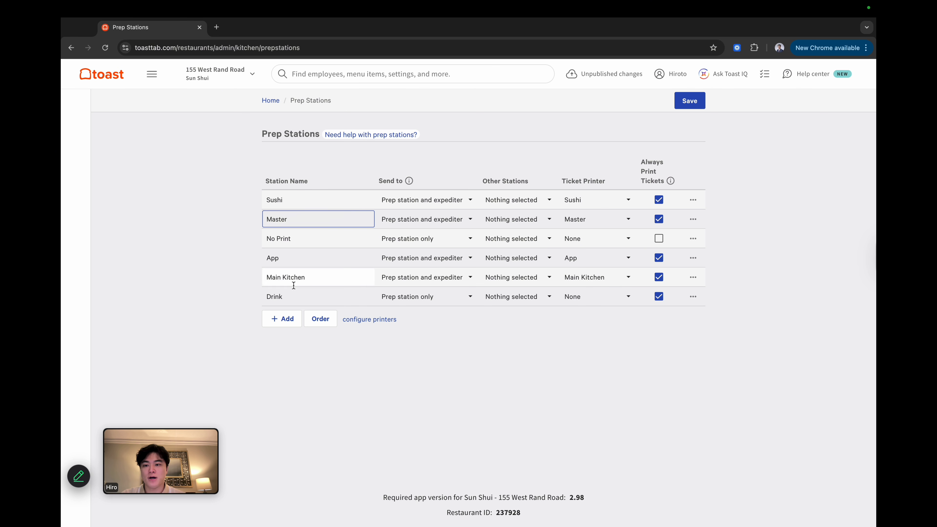
{"action": "left_click", "coordinate": [303, 201]}
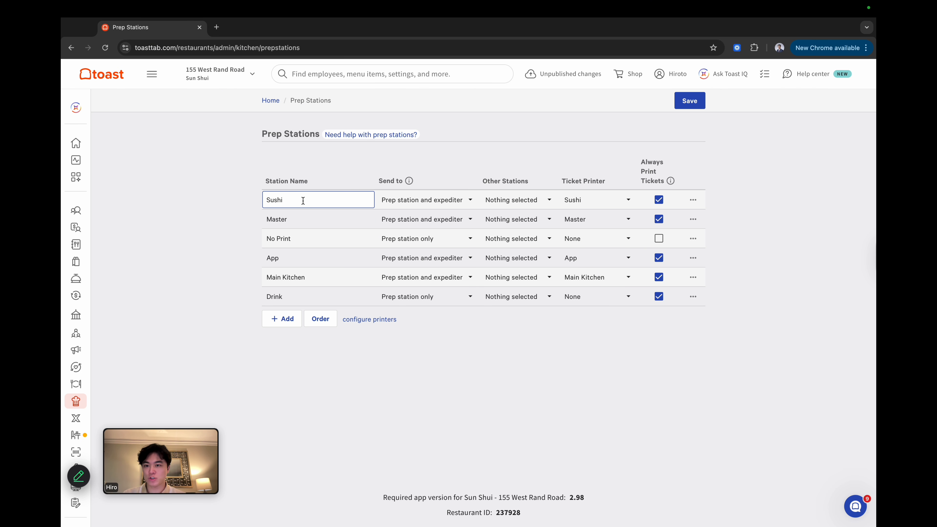
{"action": "left_click", "coordinate": [305, 220]}
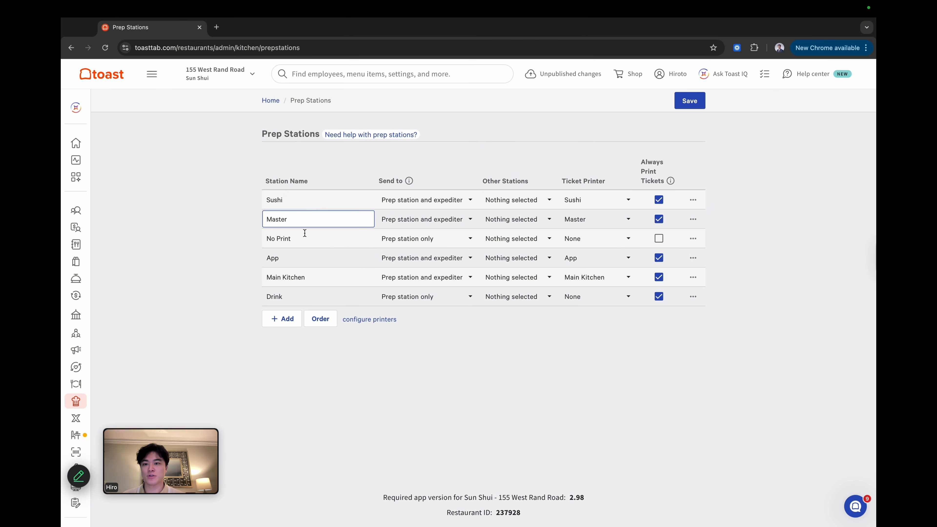
{"action": "left_click", "coordinate": [303, 256]}
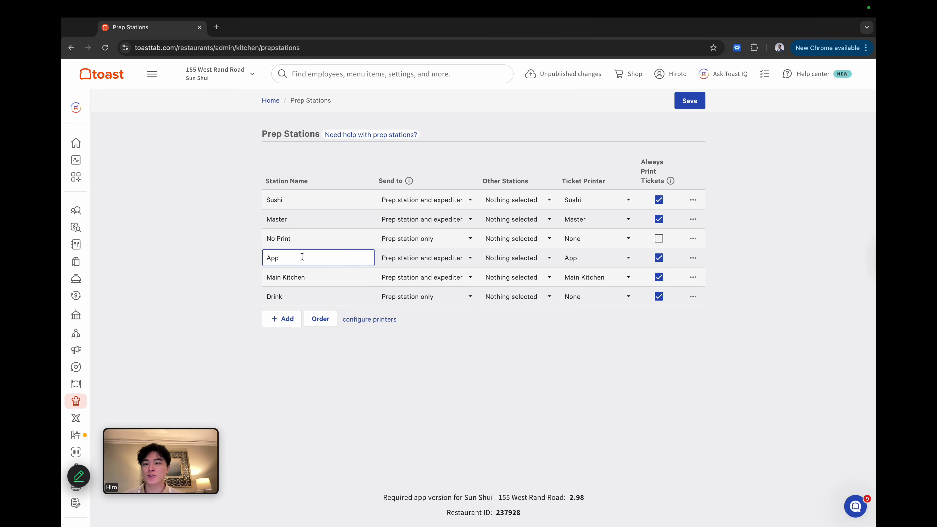
{"action": "left_click", "coordinate": [306, 275]}
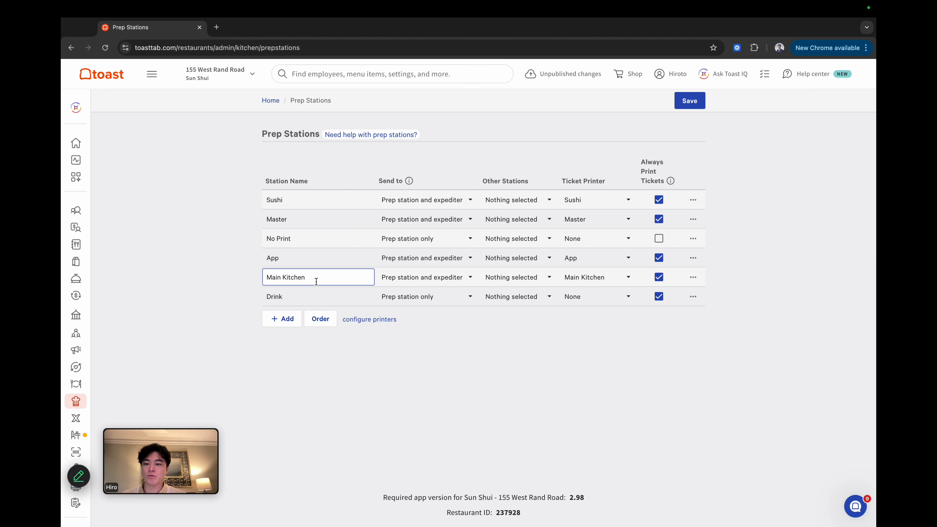
{"action": "left_click", "coordinate": [602, 202]}
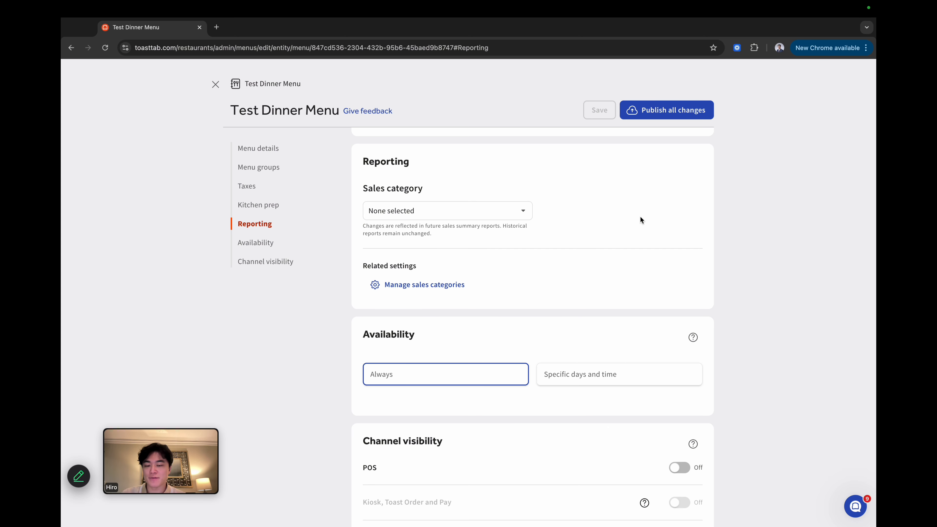
Restrict Test Dinner Menu's availability to specific days and time, with hours from 4 PM to 9 PM
{"action": "scroll", "coordinate": [609, 289], "scroll_direction": "down", "scroll_amount": 2}
{"action": "scroll", "coordinate": [566, 333], "scroll_direction": "down", "scroll_amount": 2}
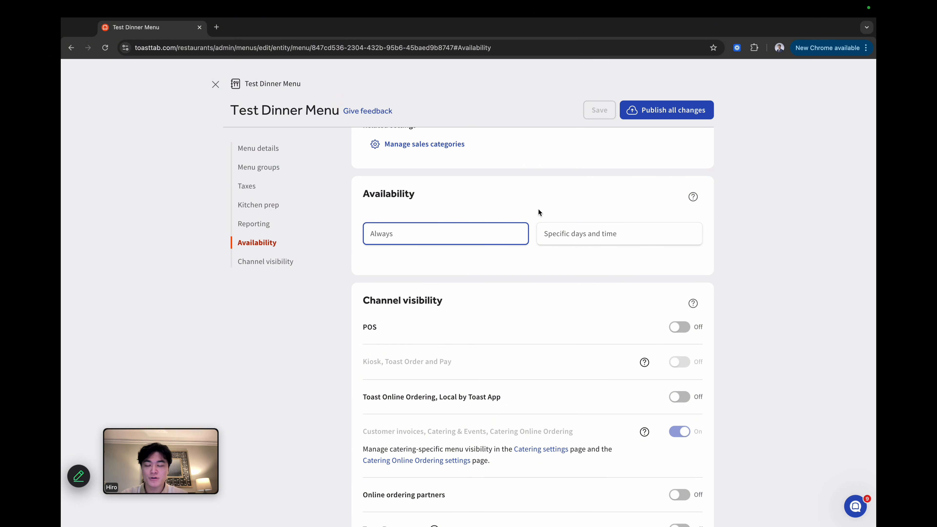
{"action": "left_click", "coordinate": [577, 237]}
{"action": "left_click", "coordinate": [664, 299]}
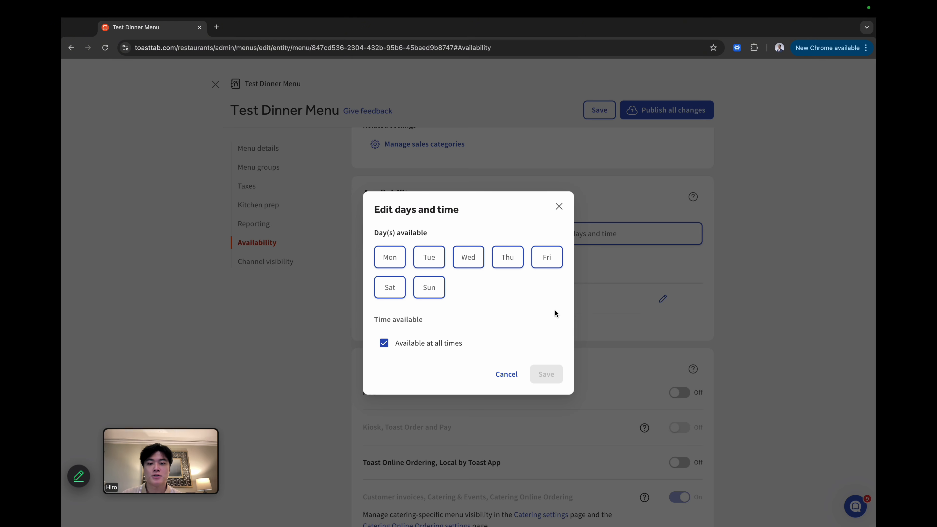
{"action": "left_click", "coordinate": [449, 342]}
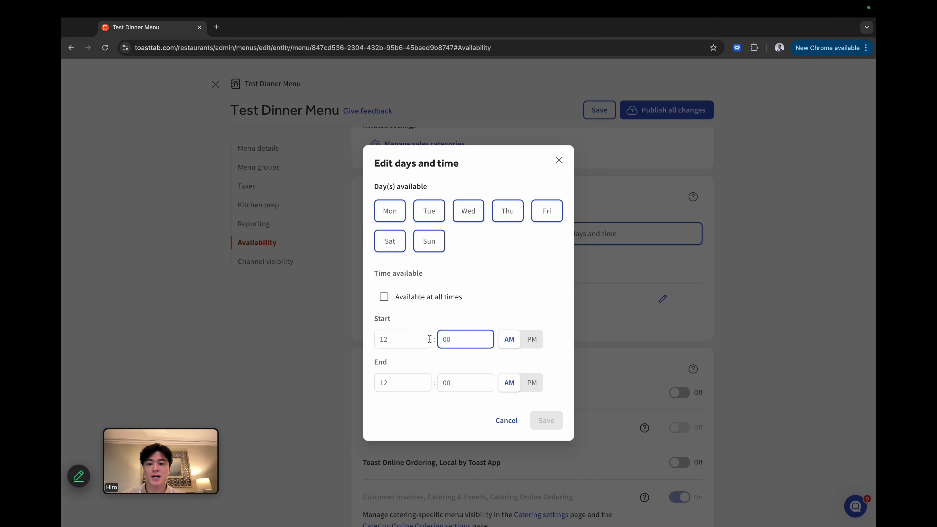
{"action": "left_click", "coordinate": [408, 339]}
{"action": "type", "text": "4"}
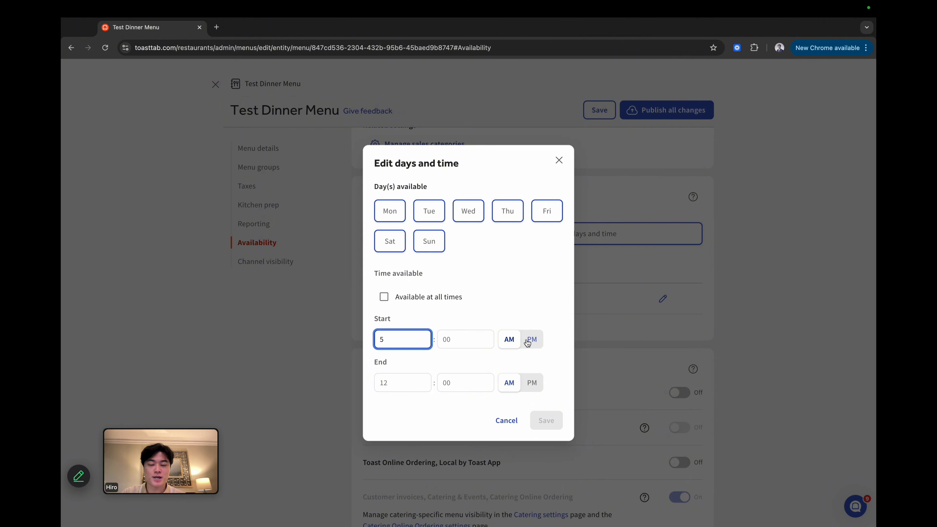
{"action": "left_click", "coordinate": [532, 339]}
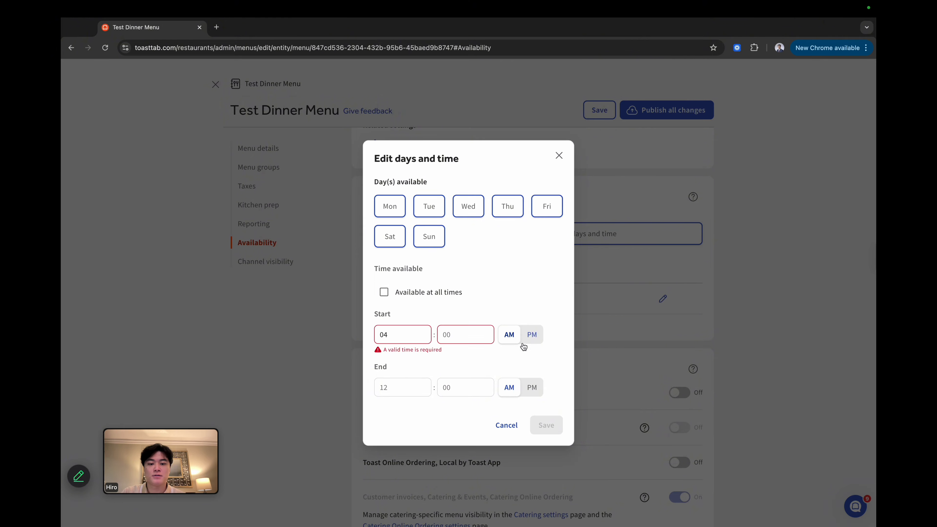
{"action": "left_click", "coordinate": [413, 391]}
{"action": "type", "text": "9"}
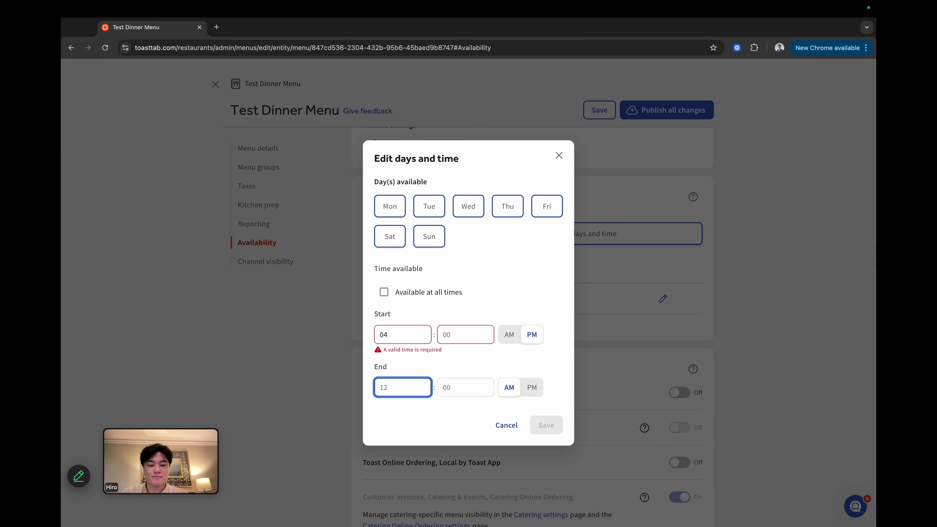
{"action": "left_click", "coordinate": [531, 387]}
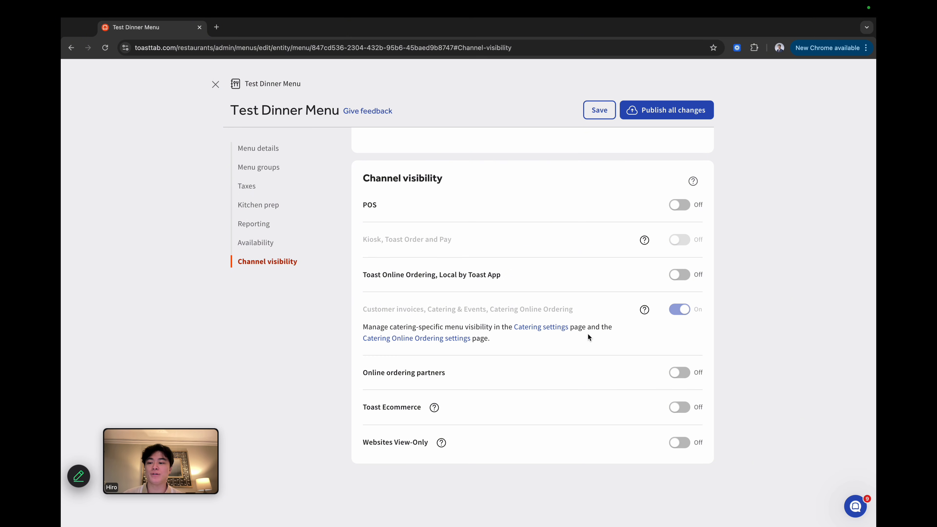
Make the menu visible on POS, Kiosk and Toast Order and Pay, Toast Online Ordering and Local by Toast App, and online ordering partners
{"action": "left_click", "coordinate": [672, 208]}
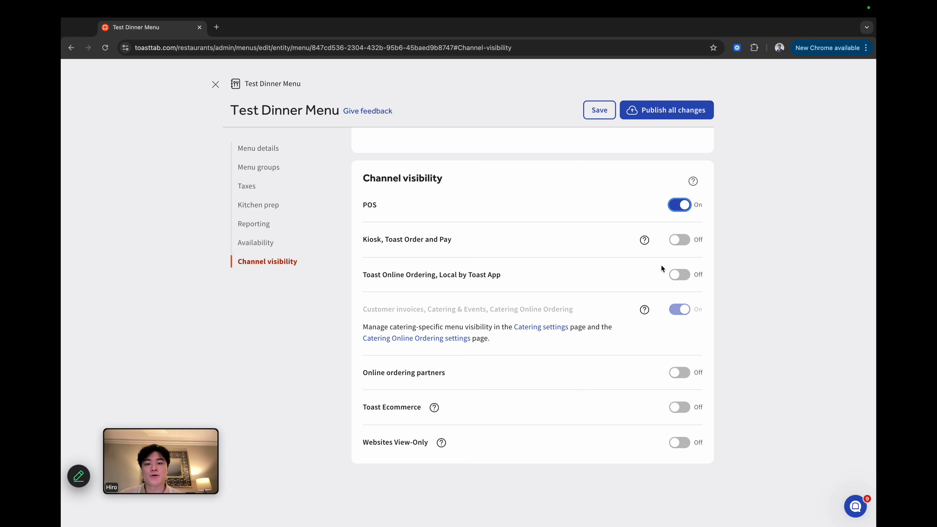
{"action": "left_click", "coordinate": [680, 240]}
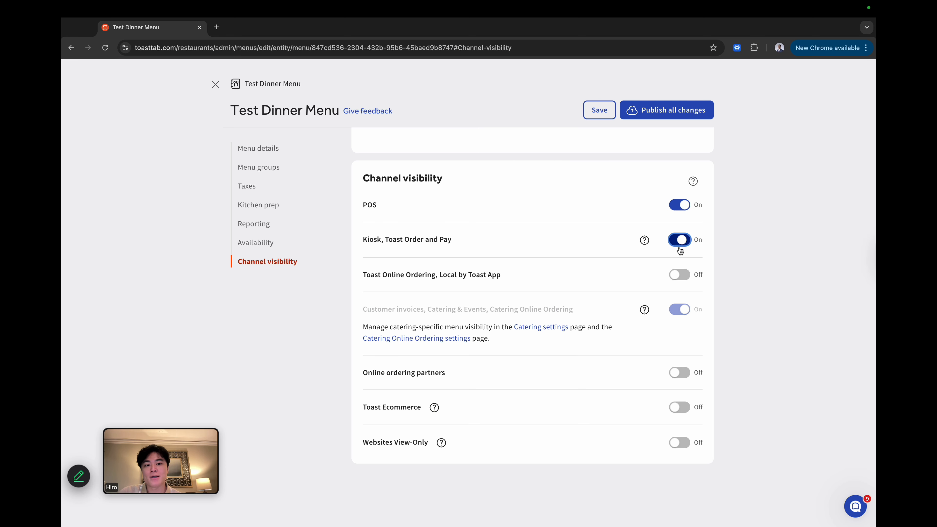
{"action": "left_click", "coordinate": [679, 274]}
{"action": "scroll", "coordinate": [596, 308], "scroll_direction": "down", "scroll_amount": 1}
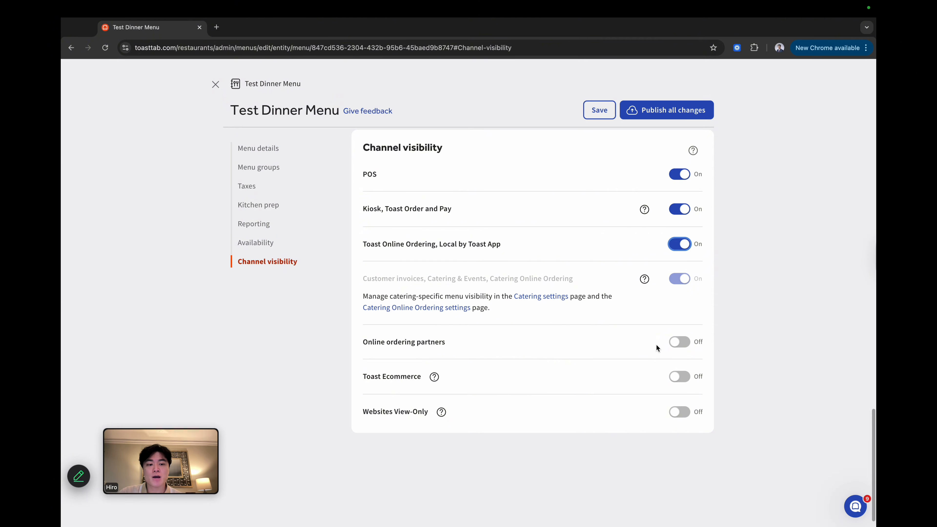
{"action": "left_click", "coordinate": [679, 342]}
{"action": "scroll", "coordinate": [593, 358], "scroll_direction": "down", "scroll_amount": 1}
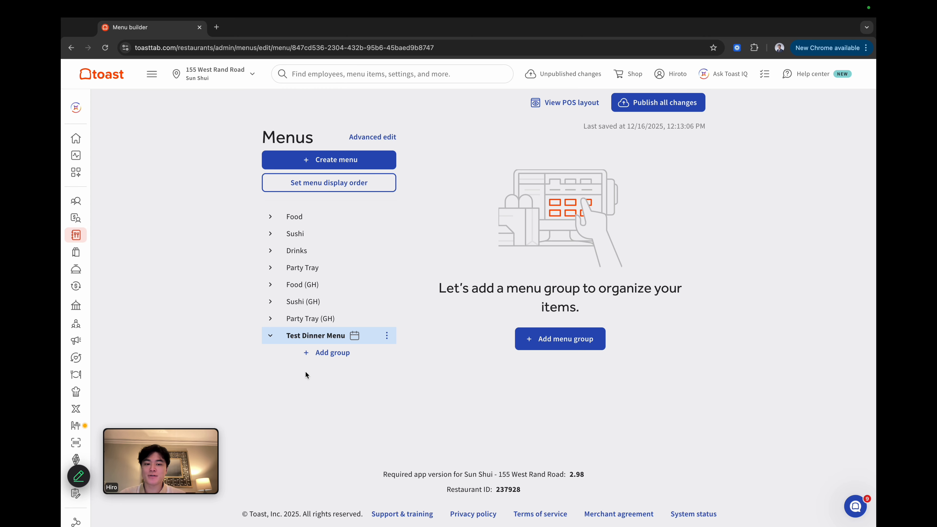
Add a menu group named Test Appetizer to Test Dinner Menu
{"action": "left_click", "coordinate": [326, 353]}
{"action": "left_click", "coordinate": [462, 217]}
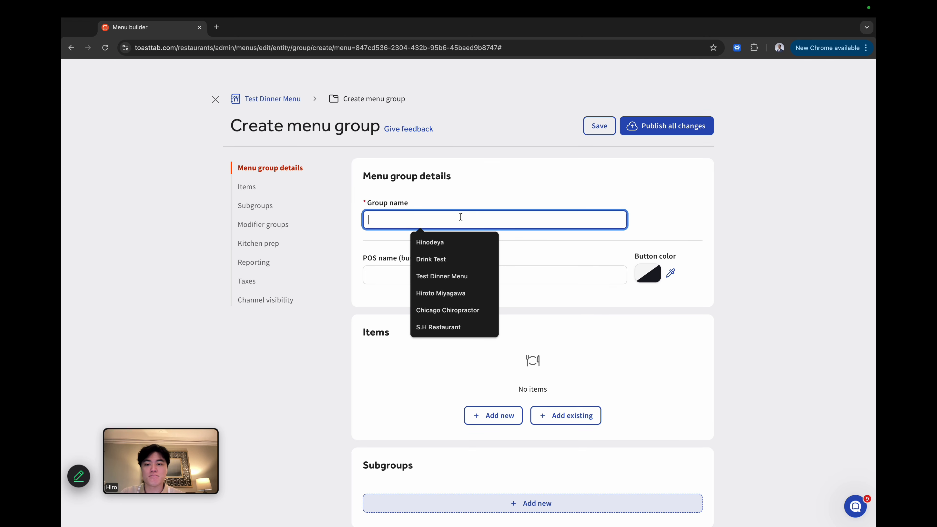
{"action": "type", "text": "Test A"}
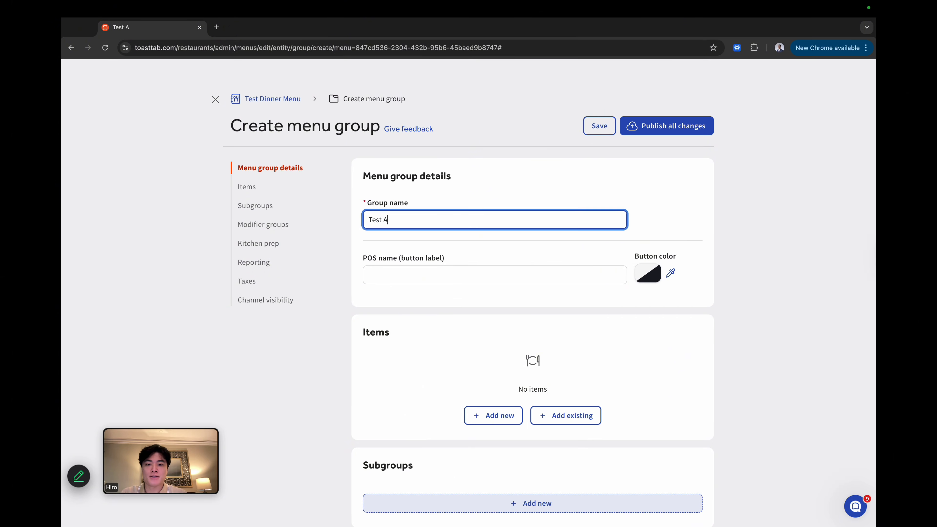
{"action": "type", "text": "ppetizer"}
{"action": "left_click", "coordinate": [540, 274]}
Add a new item named Test Chicken Wings to the Test Appetizer group
{"action": "scroll", "coordinate": [483, 278], "scroll_direction": "down", "scroll_amount": 5}
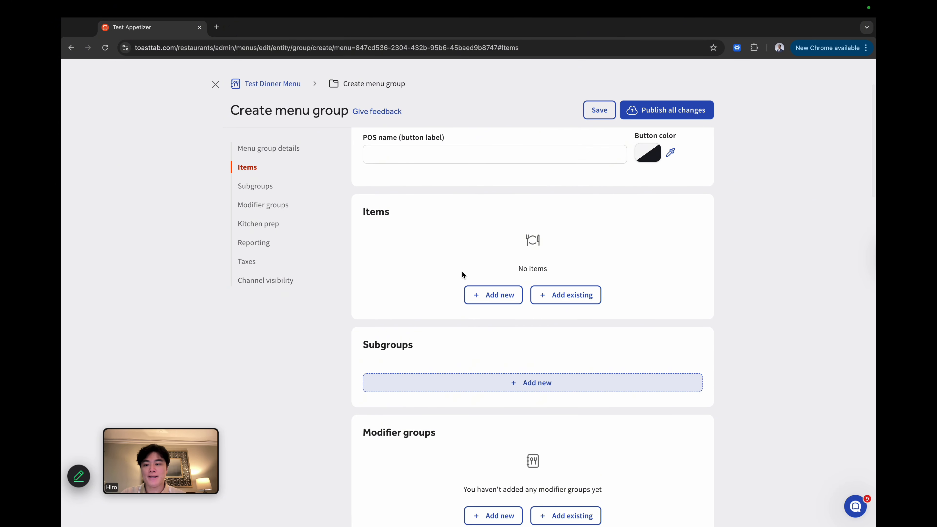
{"action": "left_click", "coordinate": [493, 295]}
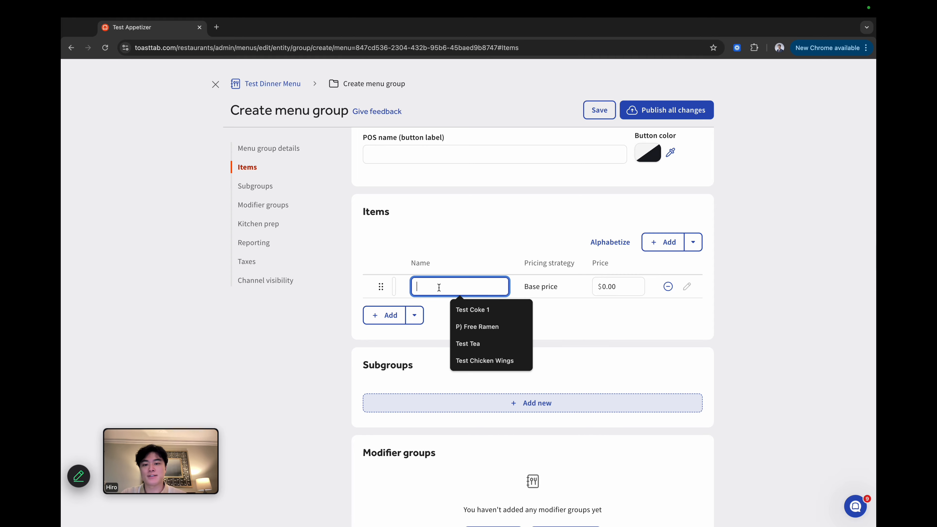
{"action": "type", "text": "Test"}
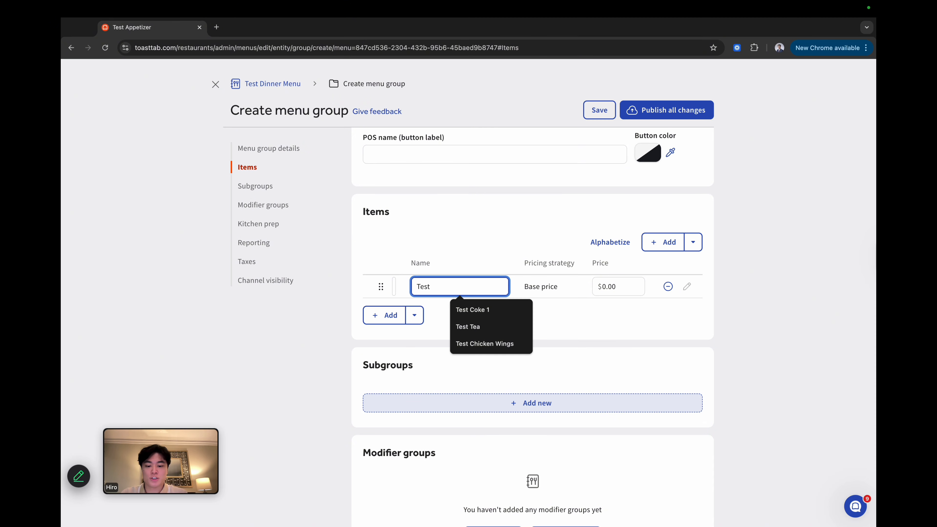
{"action": "type", "text": " Chick"}
{"action": "left_click", "coordinate": [482, 311]}
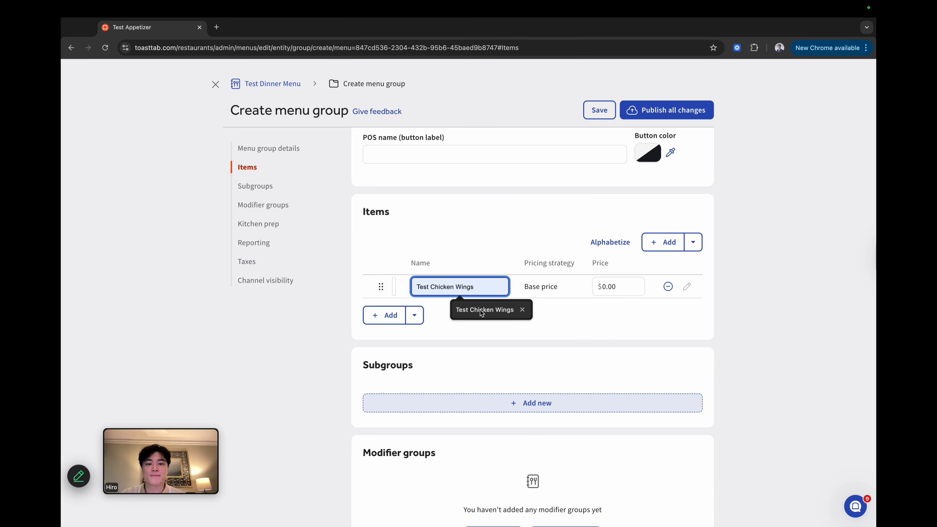
{"action": "left_click", "coordinate": [616, 291]}
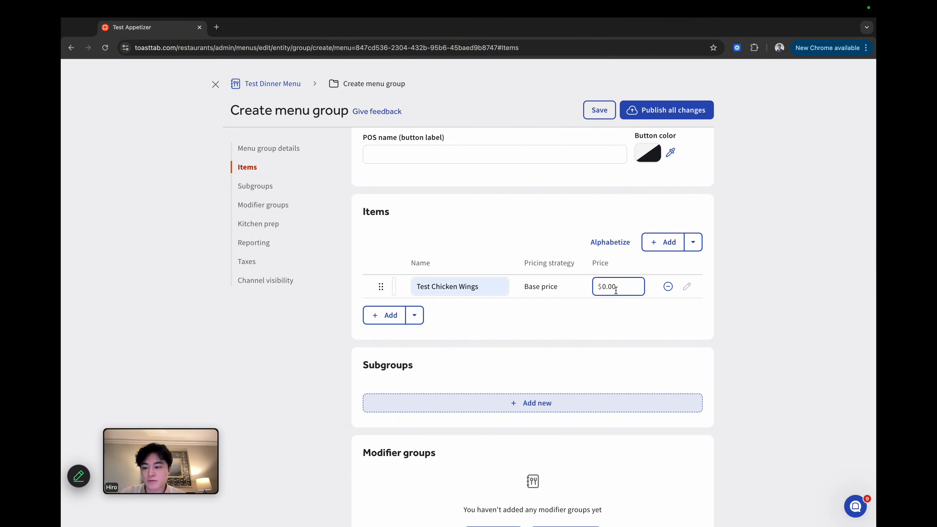
{"action": "left_click", "coordinate": [581, 325]}
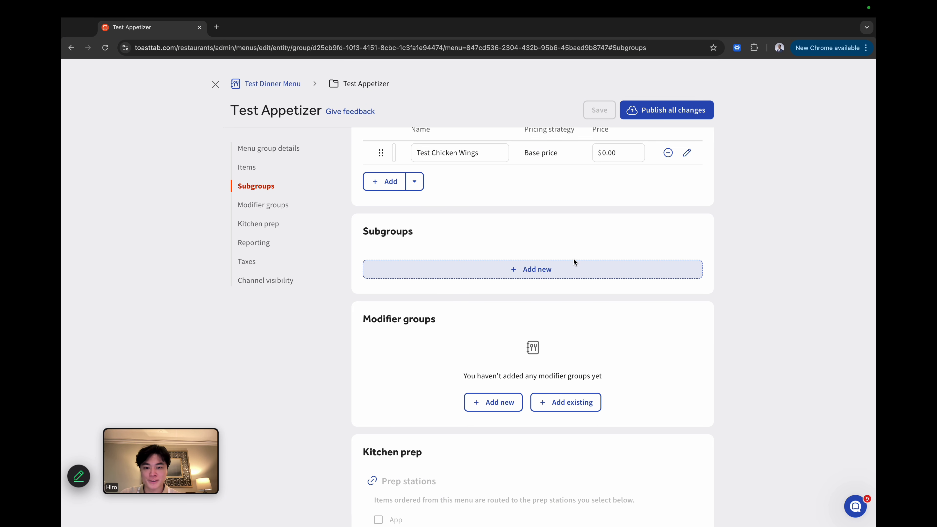
Open the Test Chicken Wings item for editing and review its details, menu placement and pricing sections
{"action": "scroll", "coordinate": [571, 245], "scroll_direction": "down", "scroll_amount": 3}
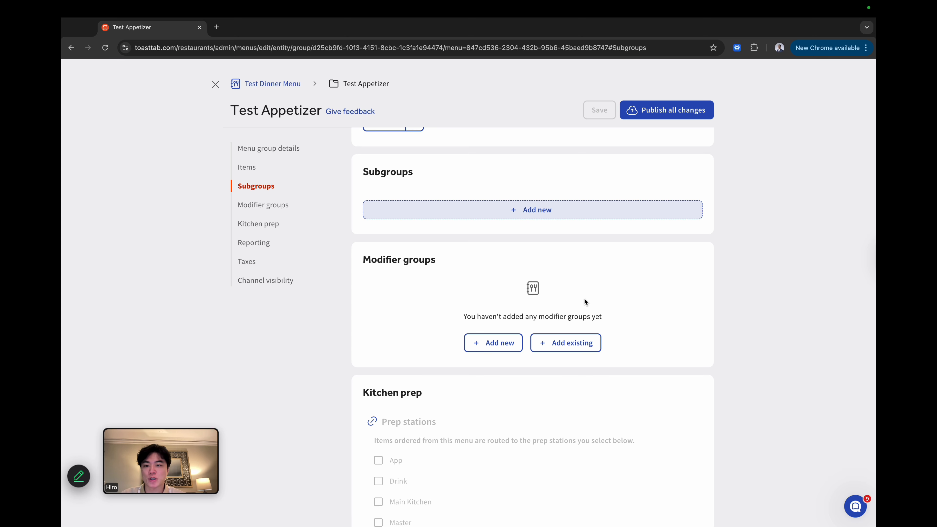
{"action": "scroll", "coordinate": [585, 299], "scroll_direction": "down", "scroll_amount": 3}
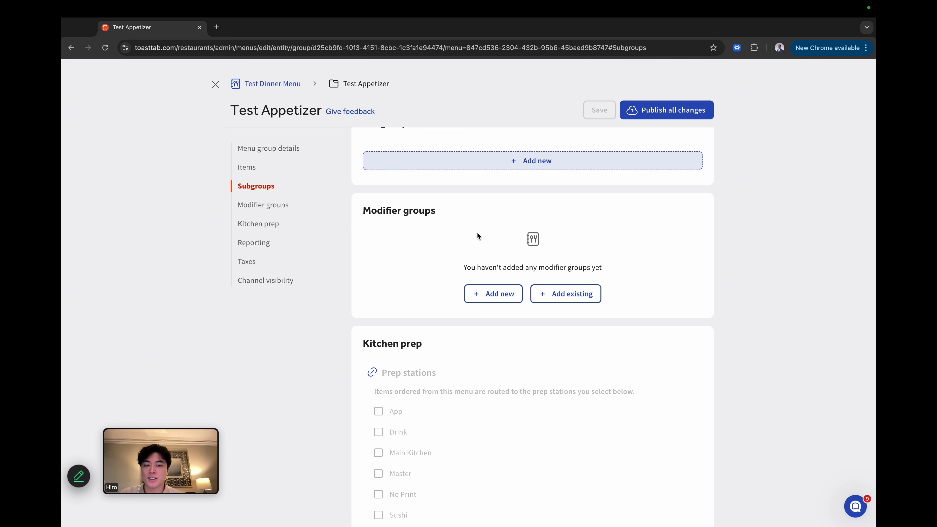
{"action": "scroll", "coordinate": [472, 265], "scroll_direction": "up", "scroll_amount": 5}
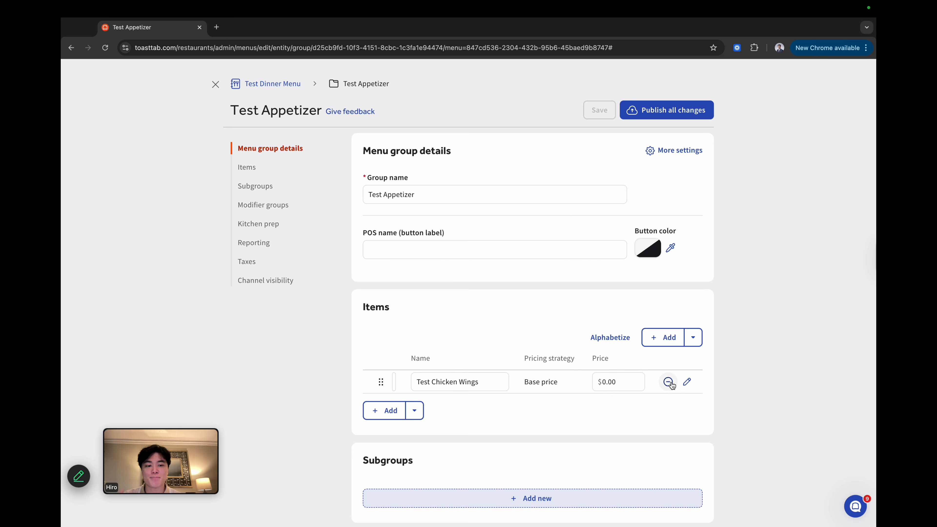
{"action": "left_click", "coordinate": [691, 389]}
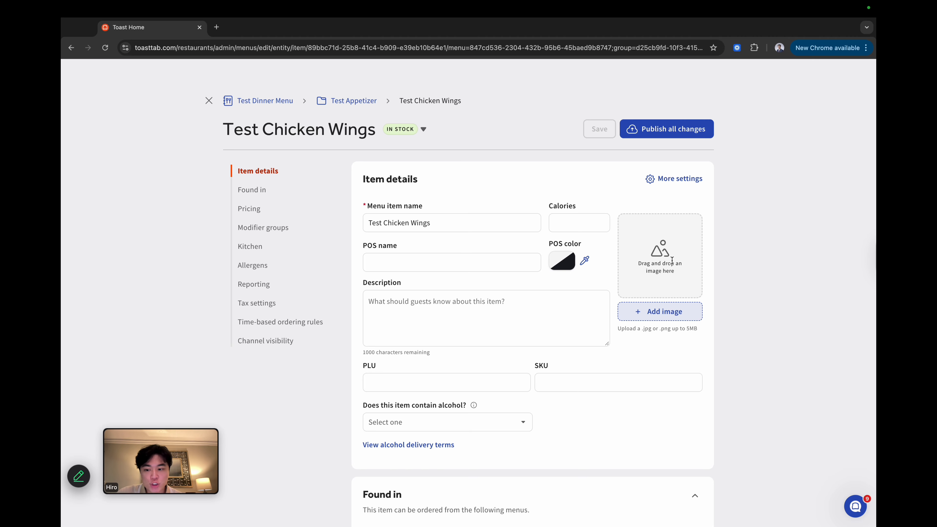
{"action": "left_click", "coordinate": [484, 311]}
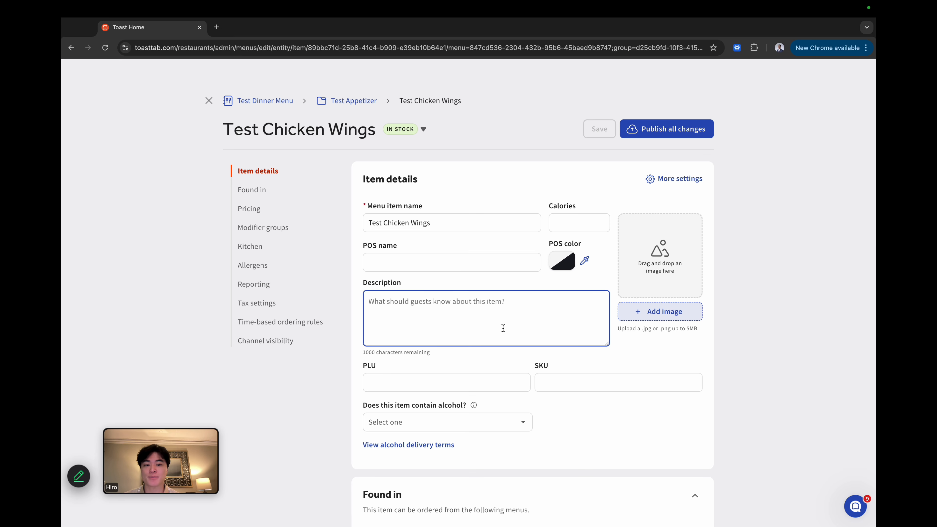
{"action": "scroll", "coordinate": [503, 327], "scroll_direction": "down", "scroll_amount": 5}
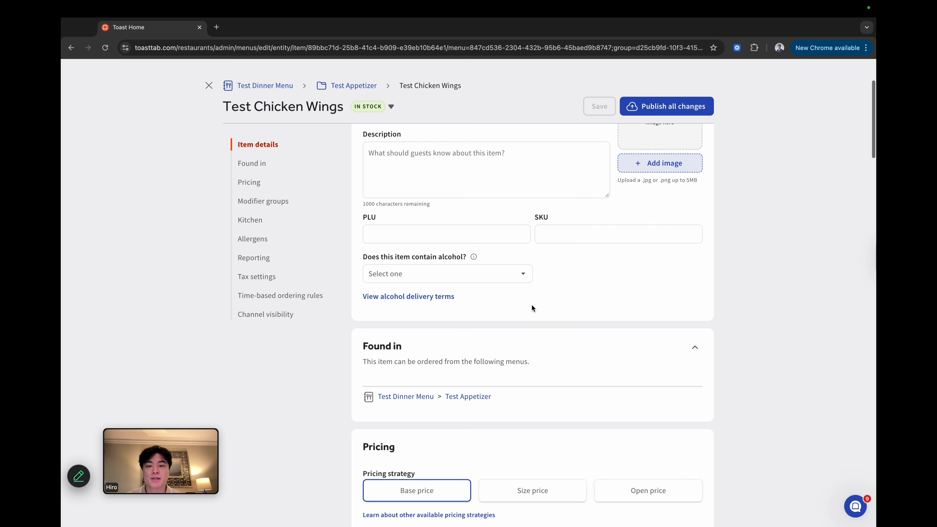
{"action": "scroll", "coordinate": [533, 305], "scroll_direction": "down", "scroll_amount": 6}
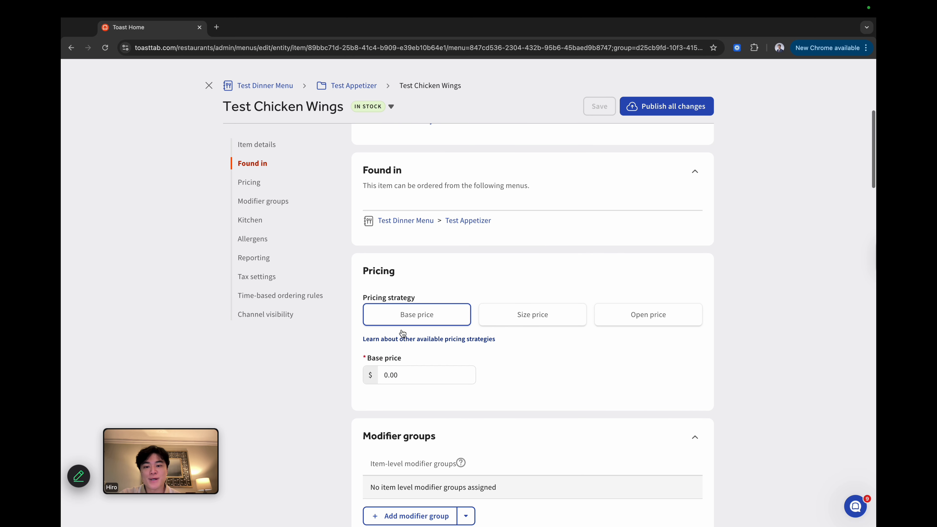
Try the Size price strategy for Test Chicken Wings and examine its Small, Medium and Large size fields
{"action": "scroll", "coordinate": [480, 299], "scroll_direction": "down", "scroll_amount": 2}
{"action": "left_click", "coordinate": [540, 274]}
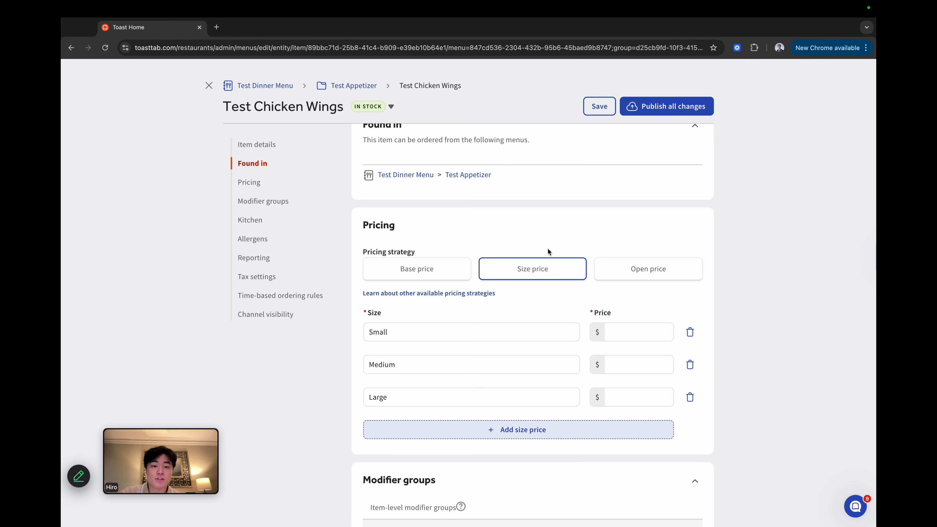
{"action": "scroll", "coordinate": [521, 299], "scroll_direction": "down", "scroll_amount": 1}
{"action": "left_click", "coordinate": [522, 298]}
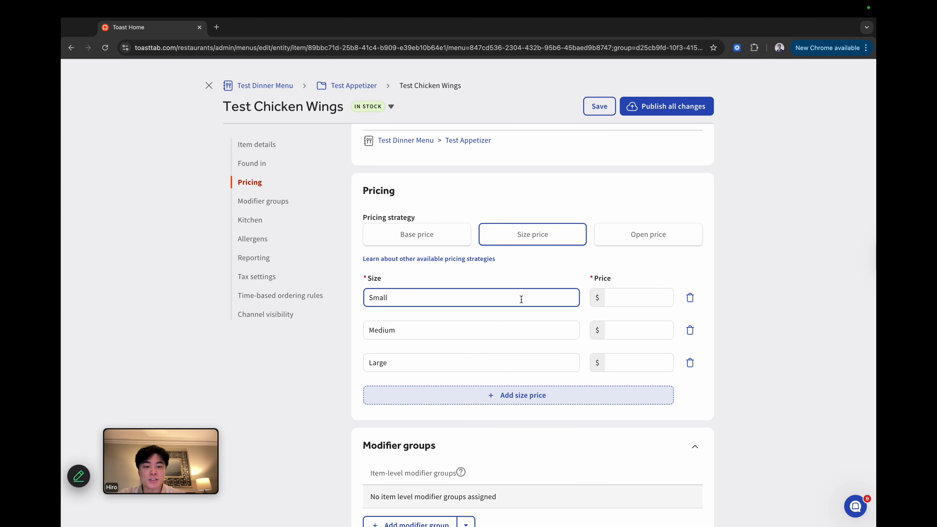
{"action": "left_click", "coordinate": [521, 329]}
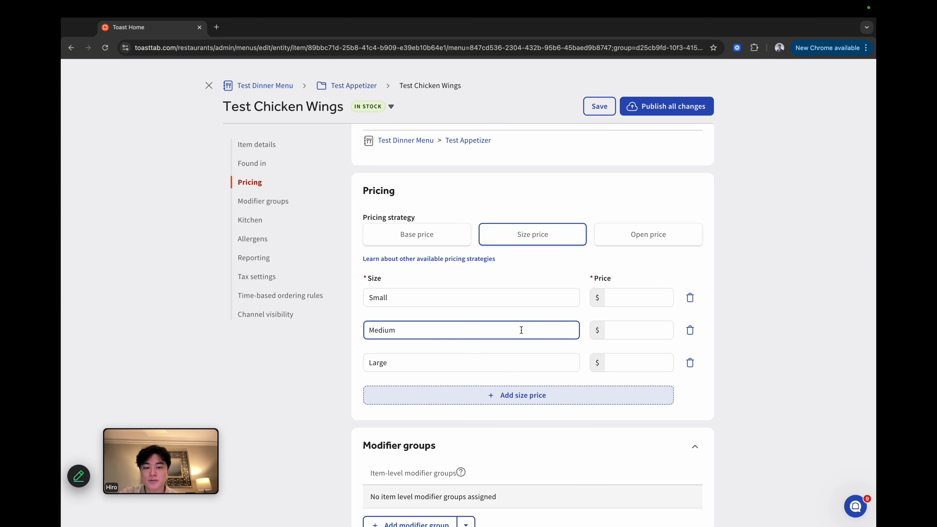
Create a new modifier group named Test Wings Sauce for the Test Chicken Wings item
{"action": "scroll", "coordinate": [521, 331], "scroll_direction": "down", "scroll_amount": 3}
{"action": "scroll", "coordinate": [521, 330], "scroll_direction": "down", "scroll_amount": 2}
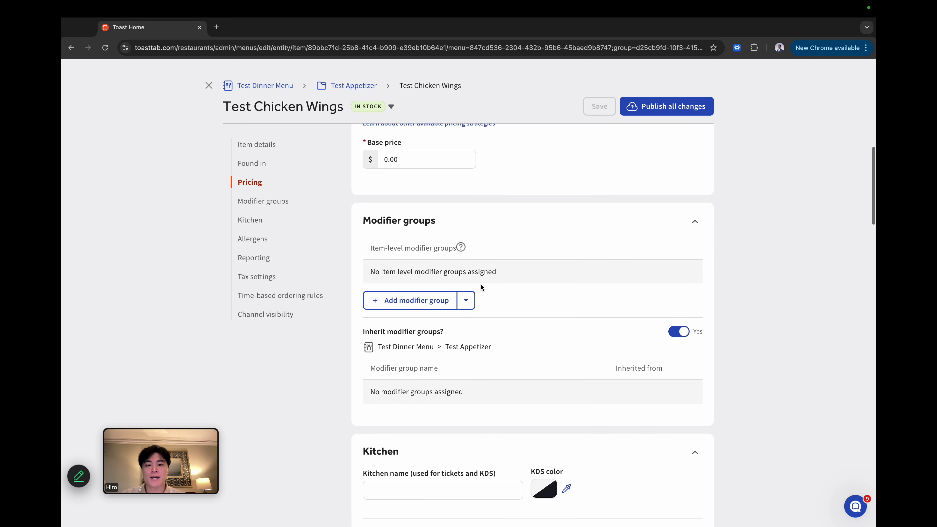
{"action": "scroll", "coordinate": [480, 284], "scroll_direction": "down", "scroll_amount": 1}
{"action": "scroll", "coordinate": [539, 248], "scroll_direction": "down", "scroll_amount": 1}
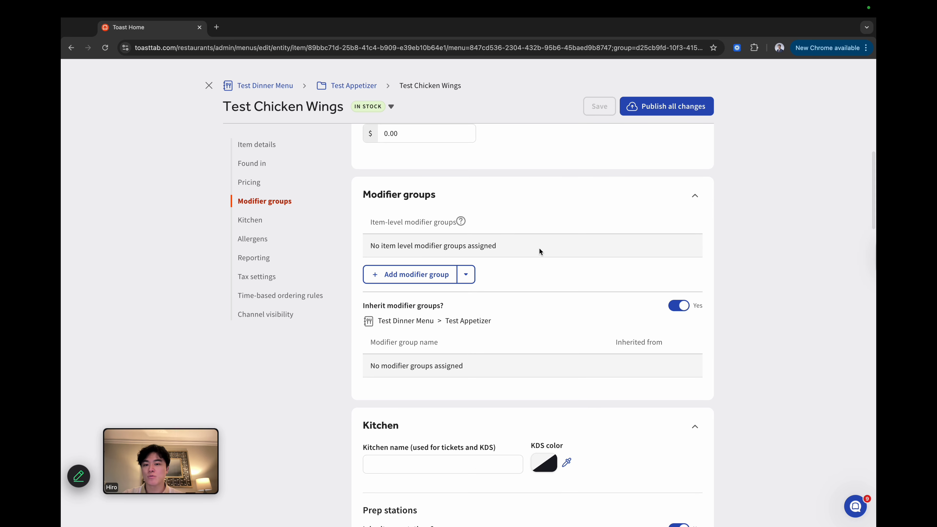
{"action": "left_click", "coordinate": [466, 277]}
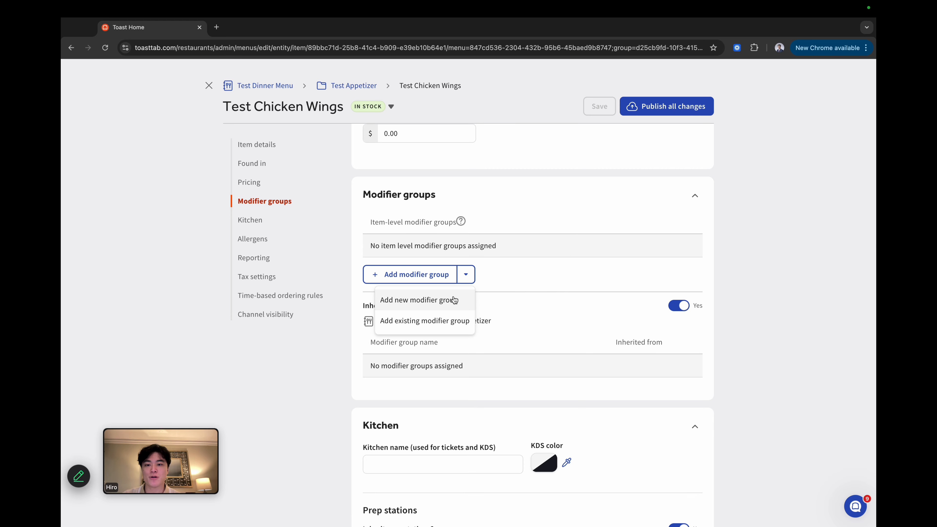
{"action": "left_click", "coordinate": [451, 307]}
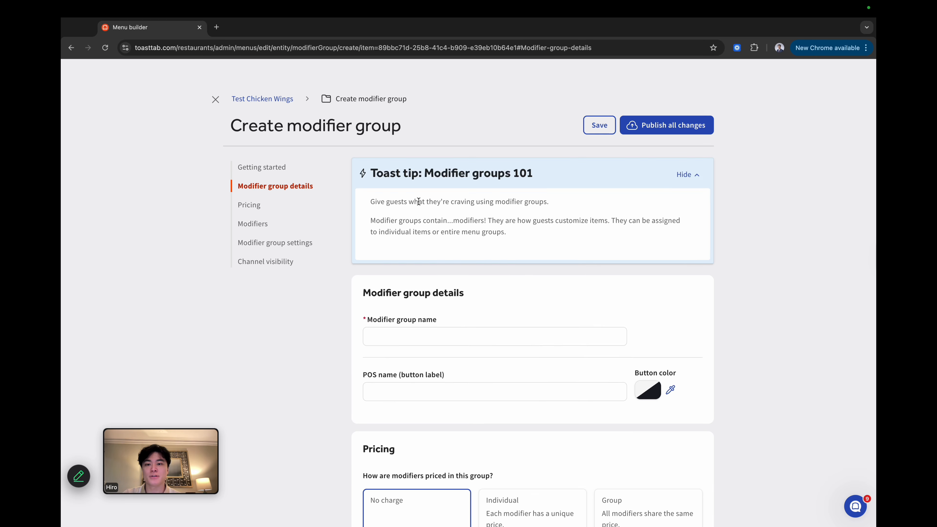
{"action": "type", "text": "Test Chi"}
{"action": "key", "text": "BackSpace"}
{"action": "key", "text": "BackSpace"}
{"action": "key", "text": "BackSpace"}
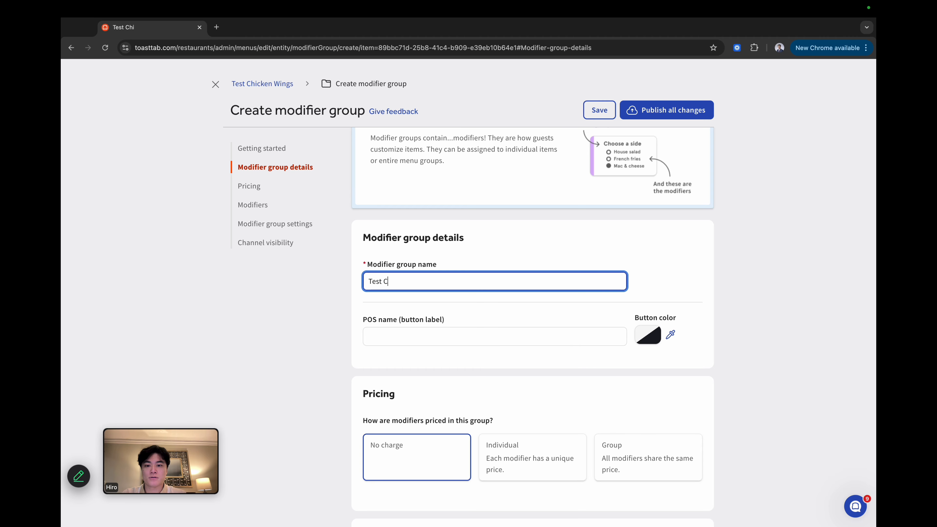
{"action": "type", "text": "Wings Sauce"}
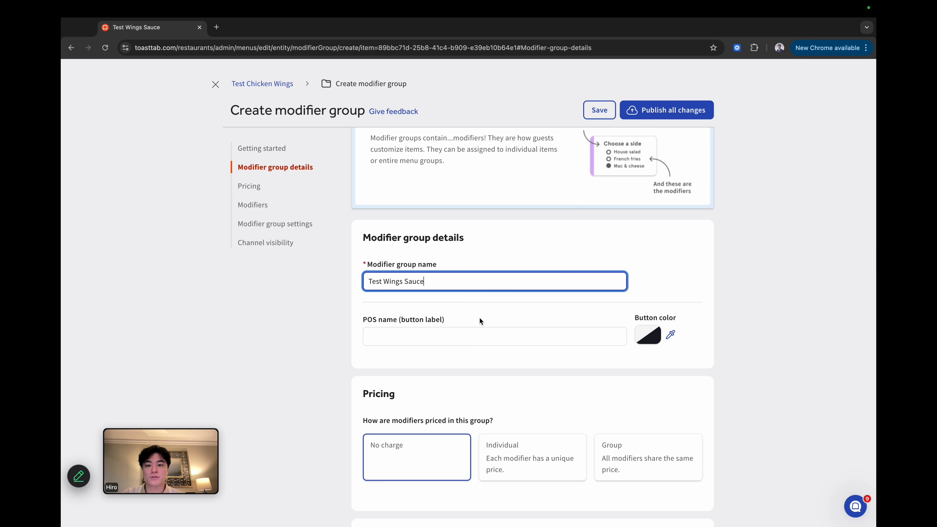
Add the modifiers Spicy and Sweet to the Test Wings Sauce group
{"action": "scroll", "coordinate": [480, 320], "scroll_direction": "down", "scroll_amount": 2}
{"action": "scroll", "coordinate": [480, 320], "scroll_direction": "down", "scroll_amount": 5}
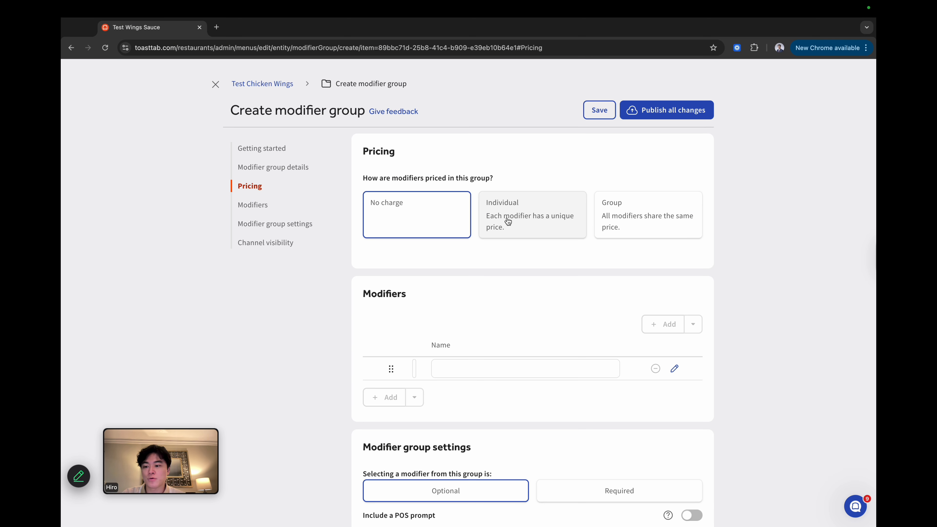
{"action": "scroll", "coordinate": [452, 314], "scroll_direction": "down", "scroll_amount": 1}
{"action": "left_click", "coordinate": [454, 315]}
{"action": "type", "text": "Spicy"}
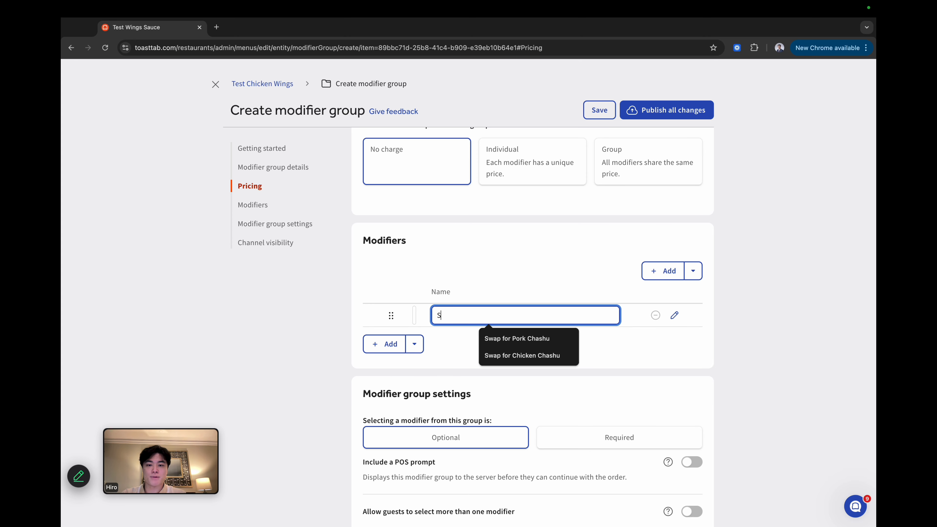
{"action": "left_click", "coordinate": [387, 347]}
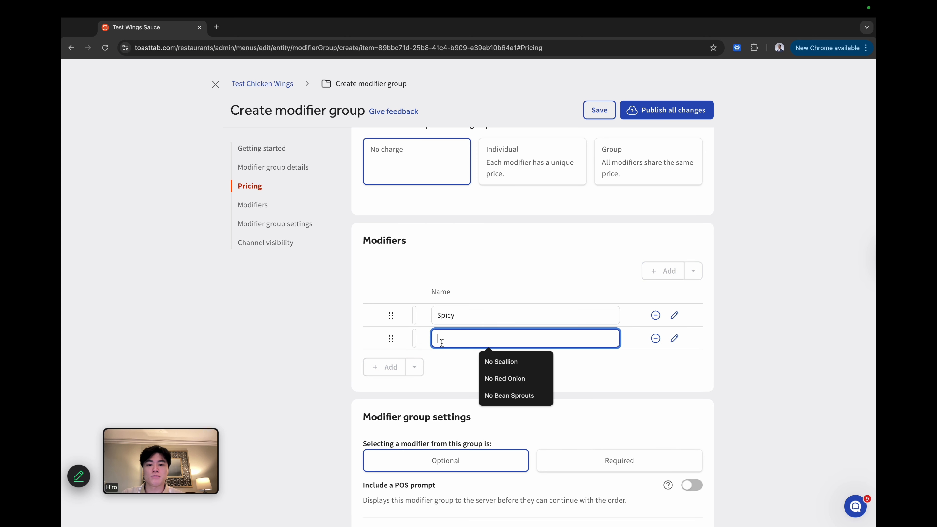
{"action": "type", "text": "Sweet"}
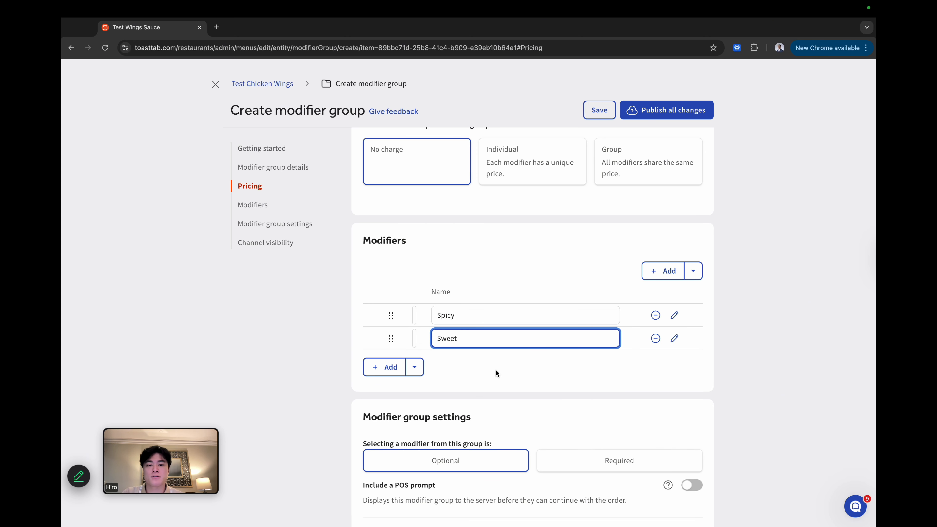
{"action": "left_click", "coordinate": [497, 373]}
Change the modifier group's pricing to Individual so each modifier has its own price
{"action": "scroll", "coordinate": [536, 375], "scroll_direction": "down", "scroll_amount": 1}
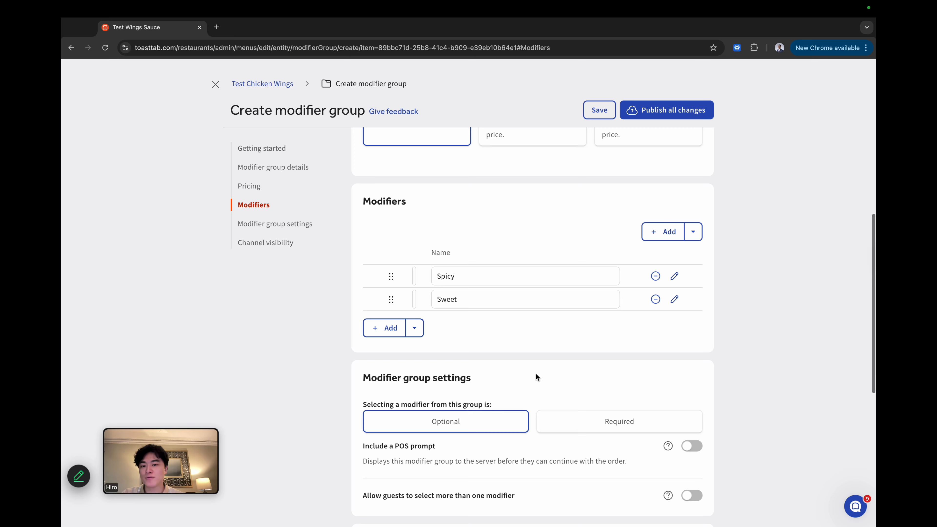
{"action": "scroll", "coordinate": [529, 299], "scroll_direction": "up", "scroll_amount": 1}
{"action": "left_click", "coordinate": [529, 176]}
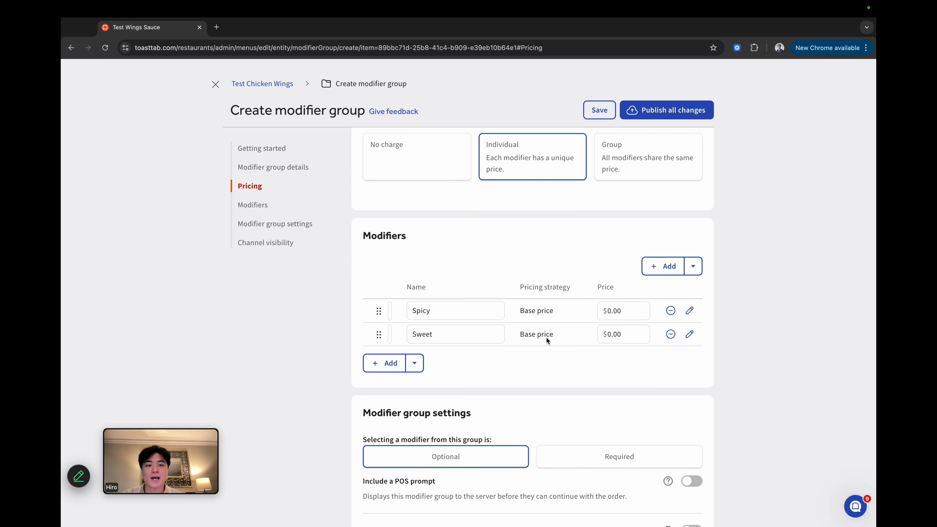
{"action": "left_click", "coordinate": [641, 317]}
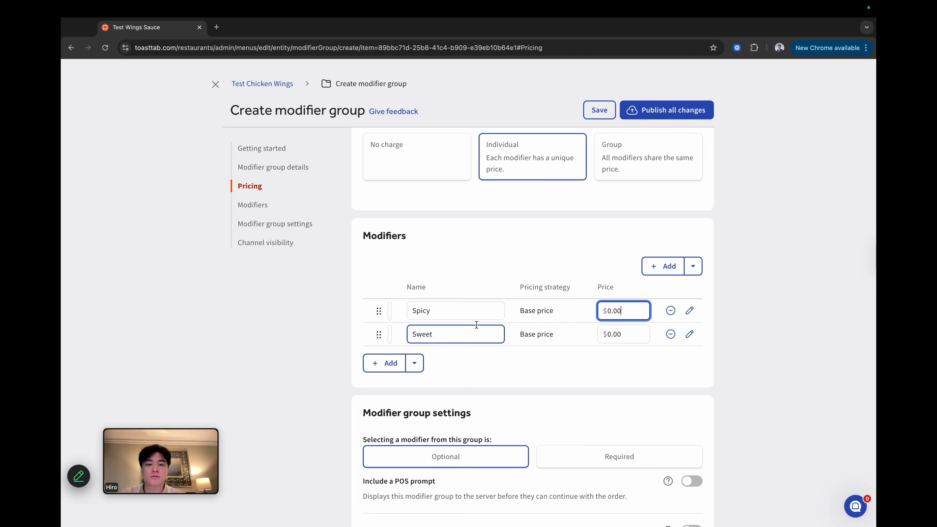
{"action": "left_click", "coordinate": [507, 255]}
Enable the POS prompt in the Test Wings Sauce modifier group's settings
{"action": "scroll", "coordinate": [550, 275], "scroll_direction": "down", "scroll_amount": 2}
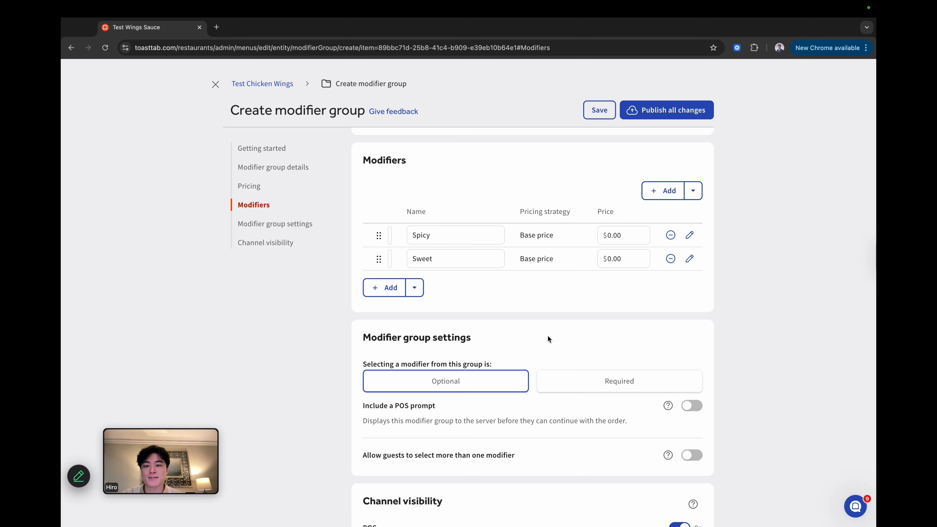
{"action": "scroll", "coordinate": [541, 317], "scroll_direction": "down", "scroll_amount": 4}
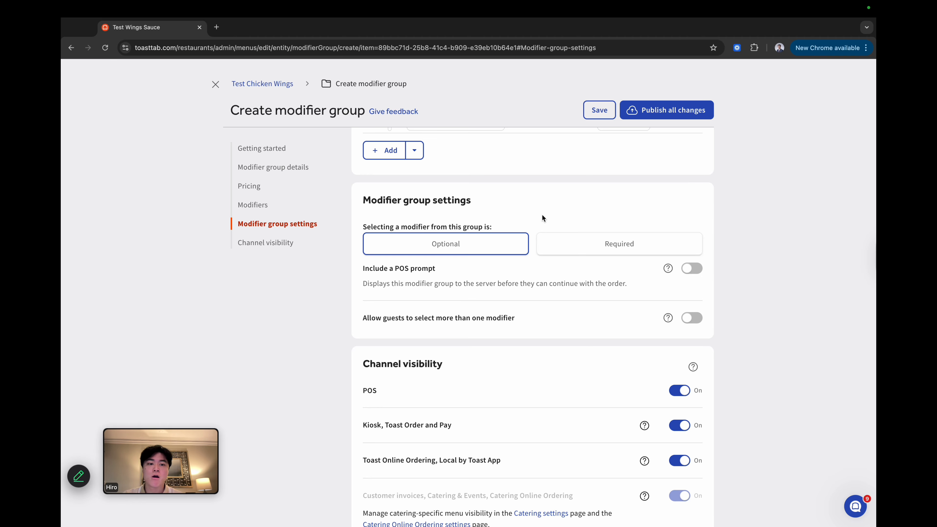
{"action": "scroll", "coordinate": [542, 276], "scroll_direction": "down", "scroll_amount": 1}
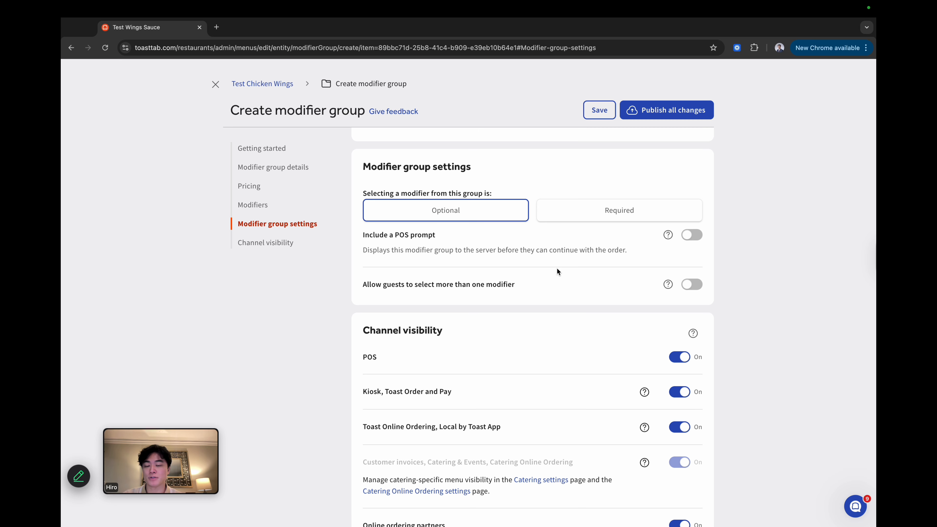
{"action": "left_click", "coordinate": [692, 237]}
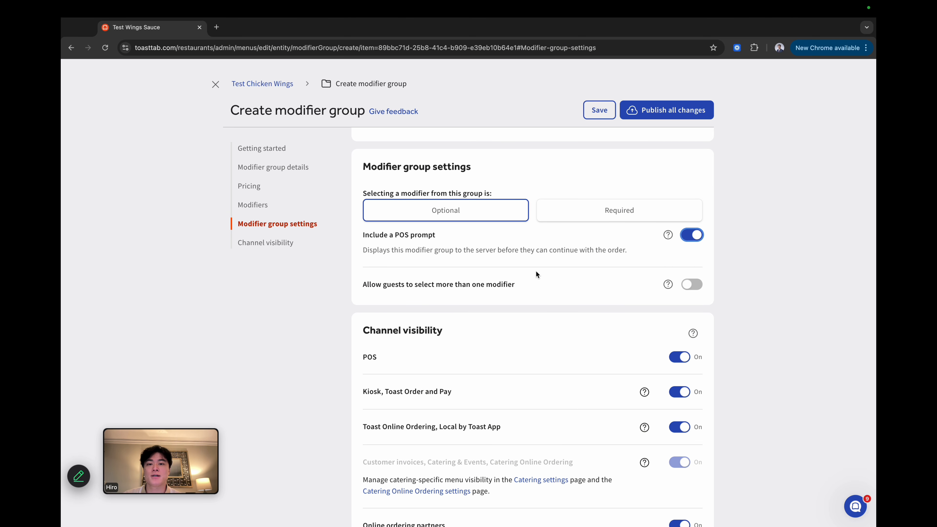
{"action": "scroll", "coordinate": [537, 271], "scroll_direction": "down", "scroll_amount": 1}
{"action": "scroll", "coordinate": [552, 268], "scroll_direction": "down", "scroll_amount": 1}
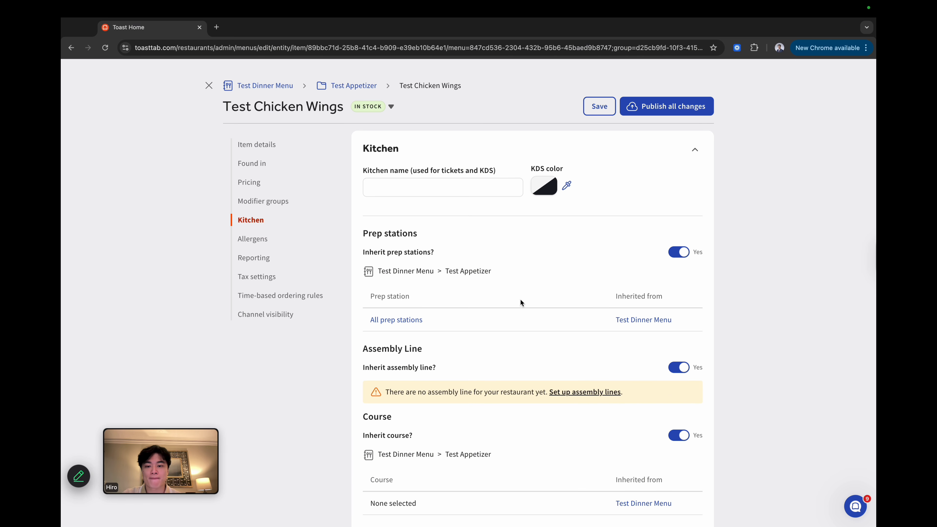
Review the Test Chicken Wings item's kitchen, allergen, reporting and tax settings, including the list of applicable allergens
{"action": "scroll", "coordinate": [517, 306], "scroll_direction": "down", "scroll_amount": 1}
{"action": "scroll", "coordinate": [505, 332], "scroll_direction": "down", "scroll_amount": 5}
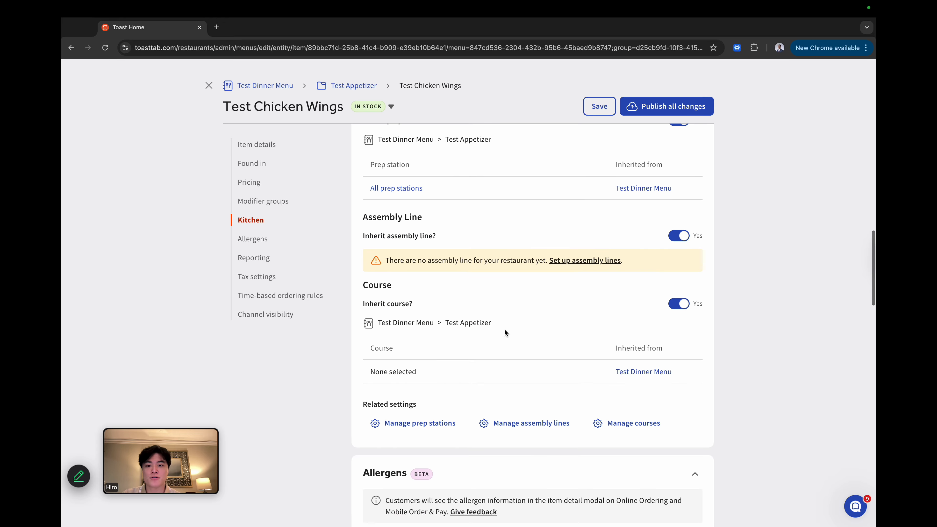
{"action": "scroll", "coordinate": [506, 332], "scroll_direction": "up", "scroll_amount": 2}
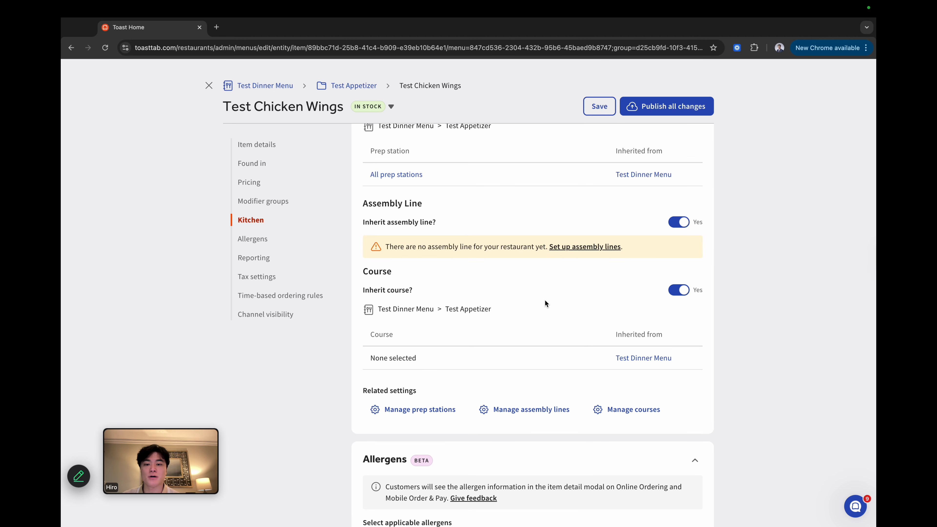
{"action": "scroll", "coordinate": [545, 302], "scroll_direction": "down", "scroll_amount": 7}
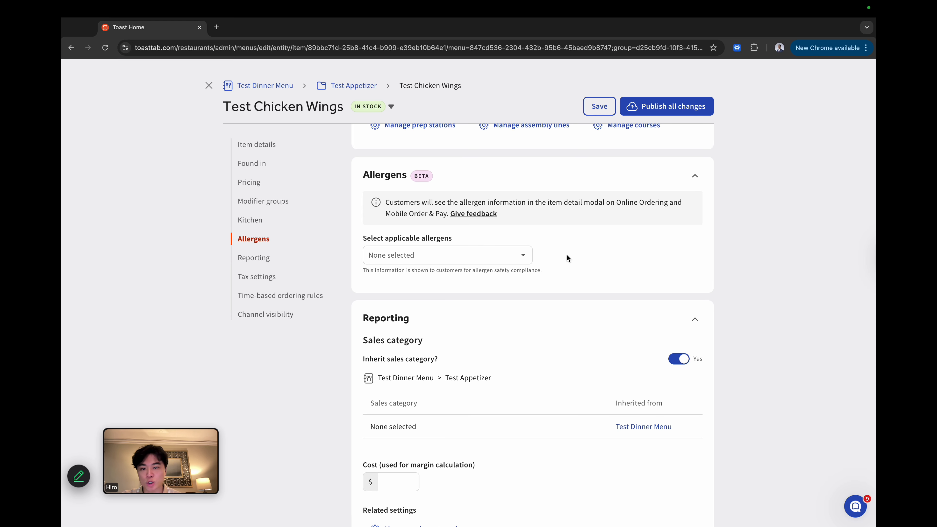
{"action": "left_click", "coordinate": [476, 255]}
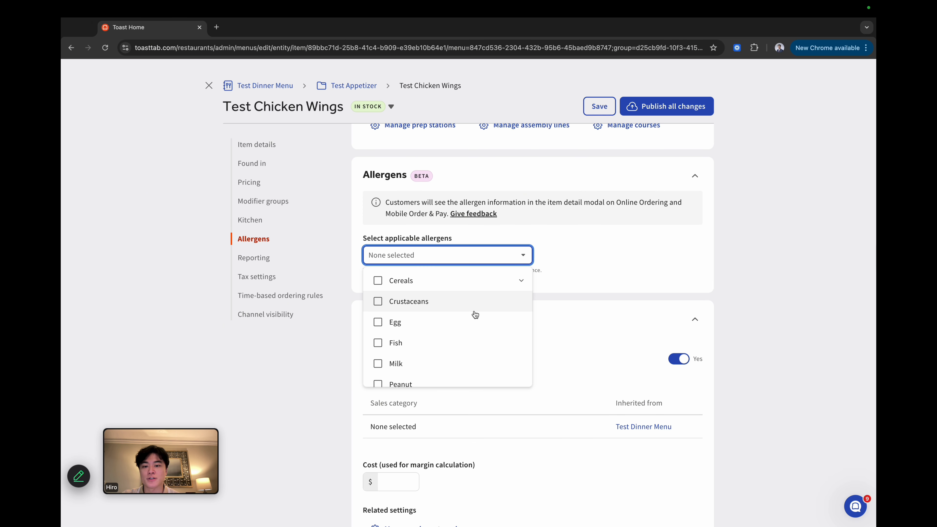
{"action": "scroll", "coordinate": [477, 308], "scroll_direction": "down", "scroll_amount": 1}
{"action": "scroll", "coordinate": [494, 236], "scroll_direction": "down", "scroll_amount": 3}
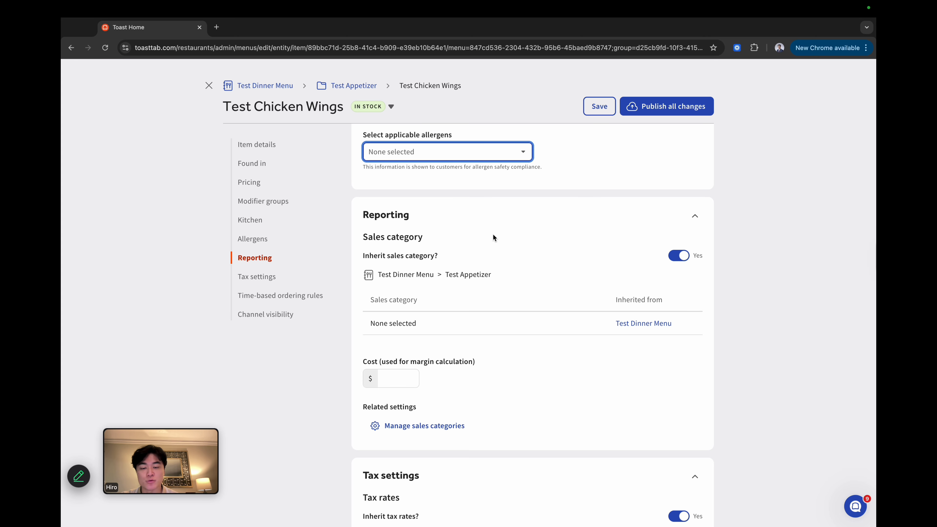
{"action": "scroll", "coordinate": [453, 402], "scroll_direction": "down", "scroll_amount": 8}
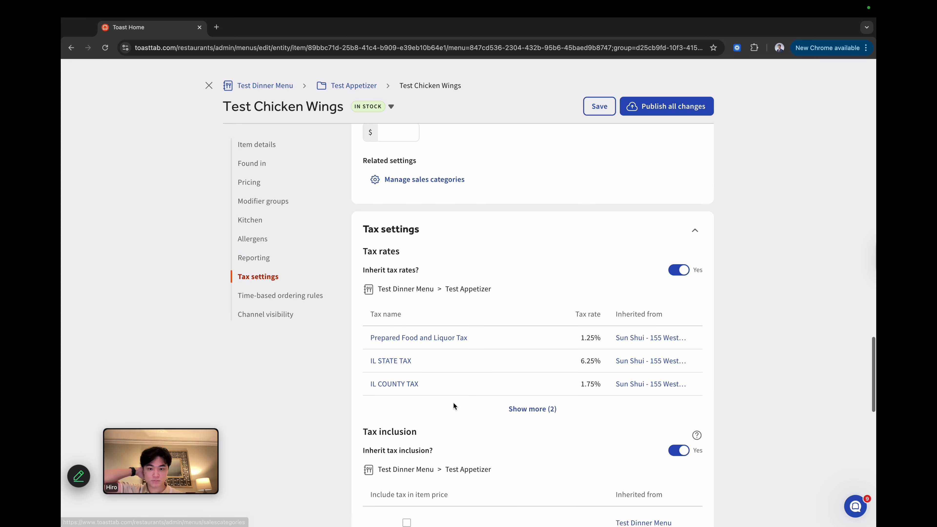
{"action": "scroll", "coordinate": [453, 402], "scroll_direction": "down", "scroll_amount": 4}
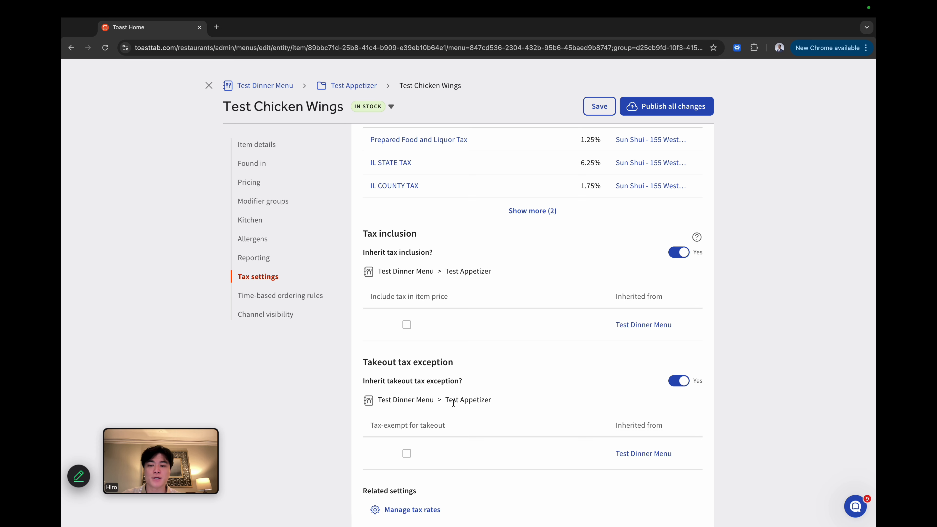
{"action": "scroll", "coordinate": [453, 403], "scroll_direction": "down", "scroll_amount": 12}
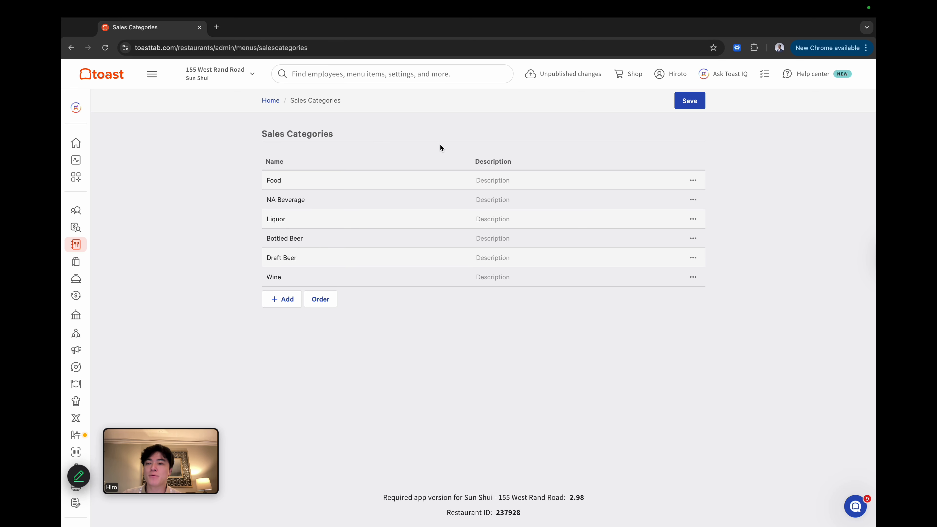
Open the Advanced Properties bulk editor from the menus page and expand Test Dinner Menu to show its groups and items
{"action": "right_click", "coordinate": [440, 145]}
{"action": "left_click", "coordinate": [417, 145]}
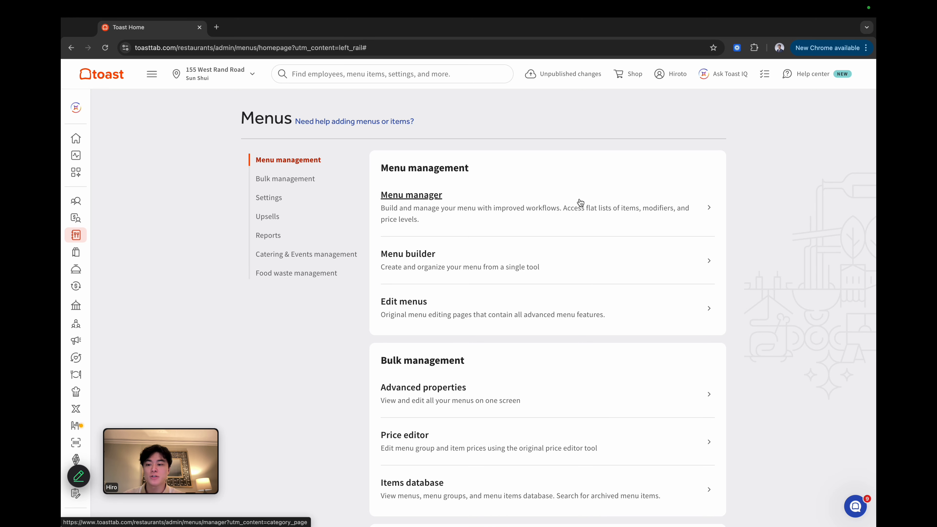
{"action": "left_click", "coordinate": [459, 397]}
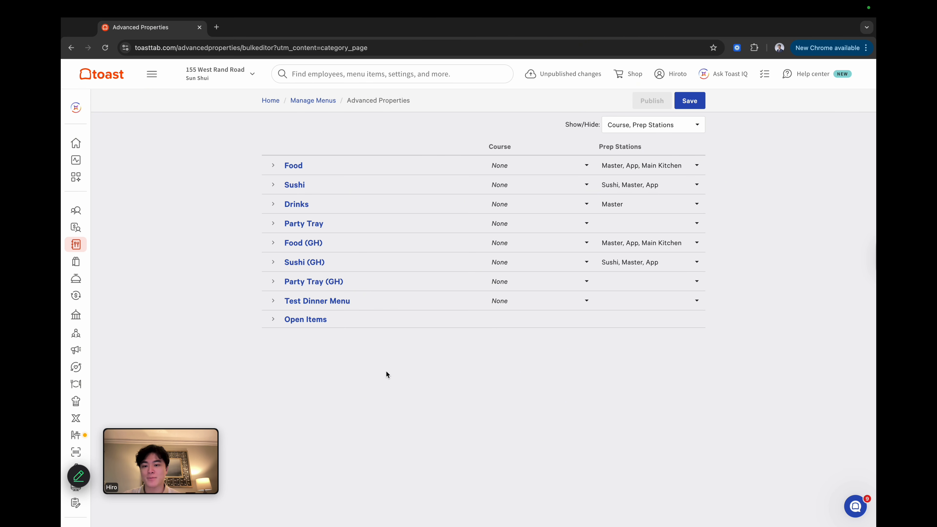
{"action": "left_click", "coordinate": [273, 302]}
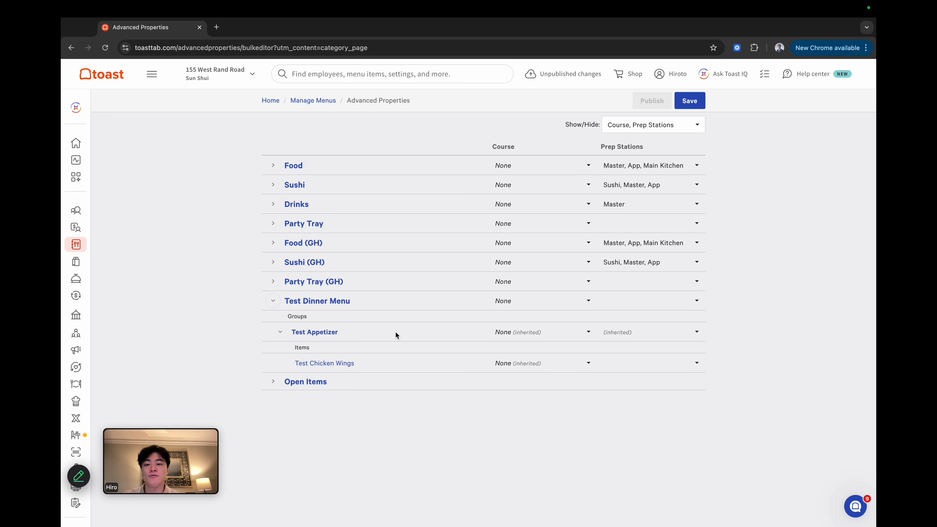
Set the prep station of the Test Chicken Wings item to Main Kitchen
{"action": "left_click", "coordinate": [628, 365]}
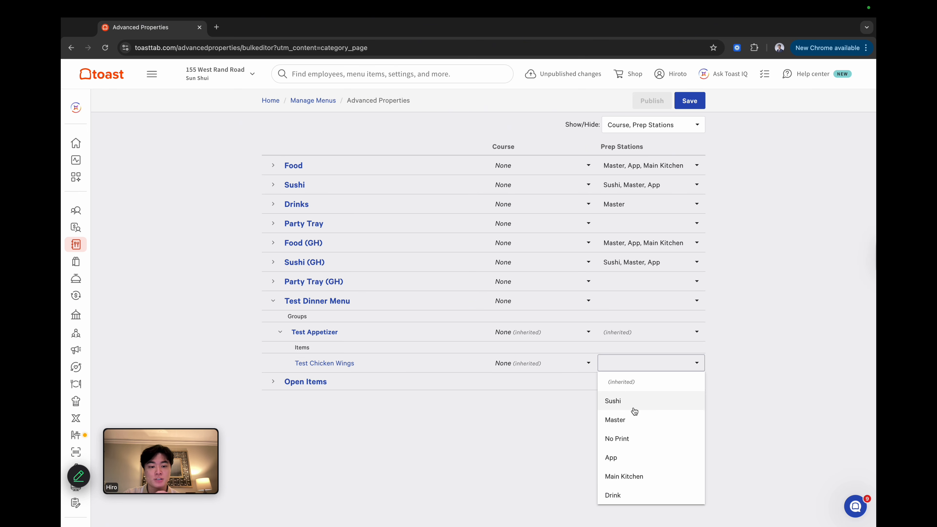
{"action": "left_click", "coordinate": [630, 476]}
{"action": "left_click", "coordinate": [749, 420]}
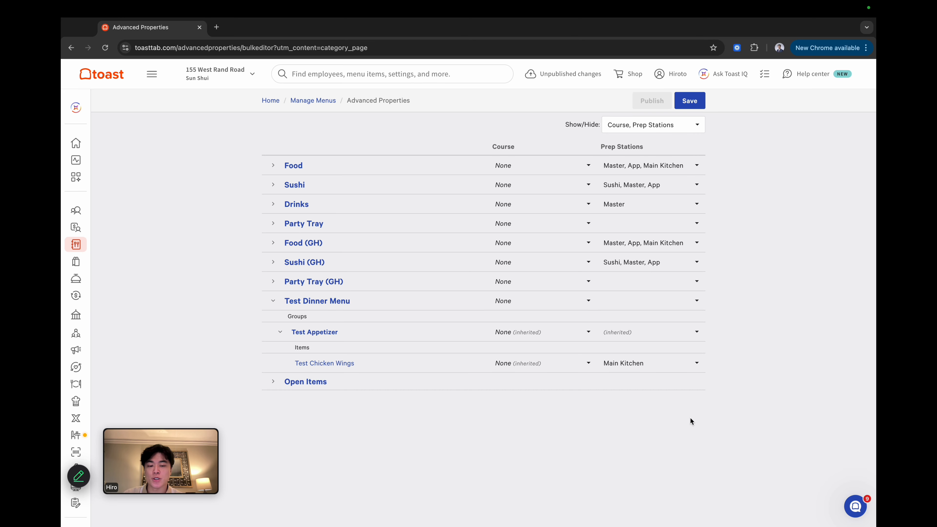
Assign the Master and Main Kitchen prep stations to the Test Appetizer group and make Test Chicken Wings inherit them
{"action": "left_click", "coordinate": [668, 337]}
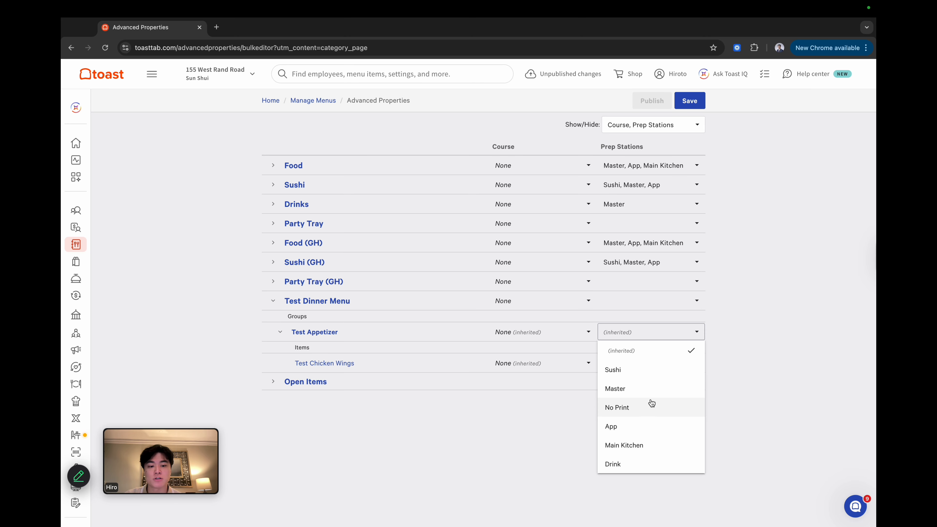
{"action": "left_click", "coordinate": [654, 391]}
{"action": "left_click", "coordinate": [720, 364]}
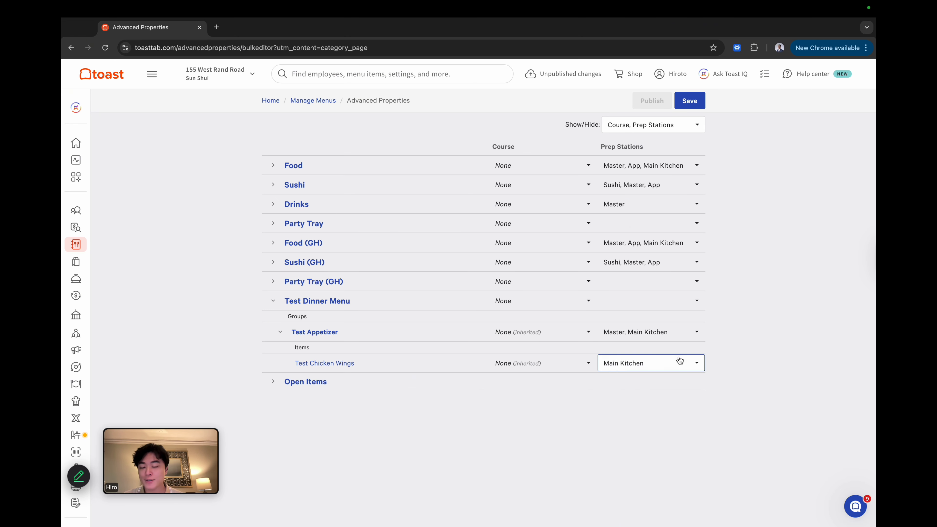
{"action": "left_click", "coordinate": [646, 364]}
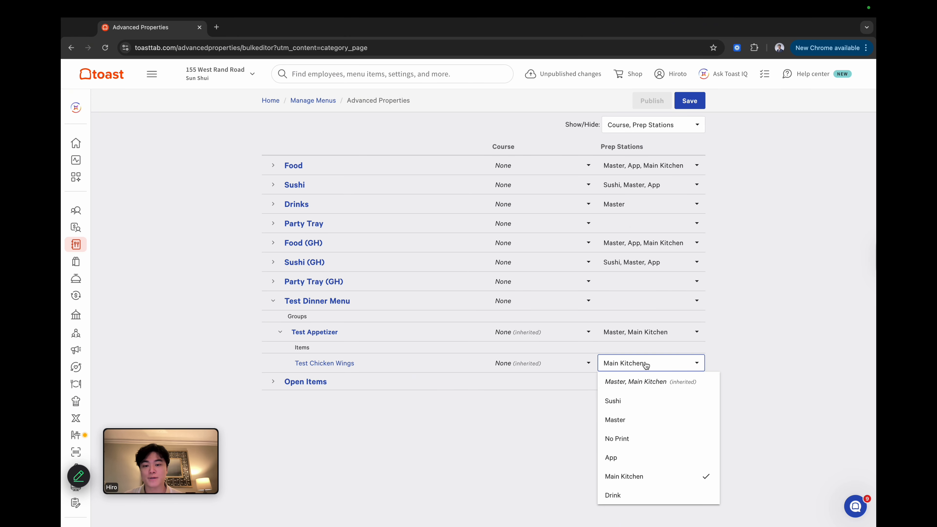
{"action": "left_click", "coordinate": [695, 386]}
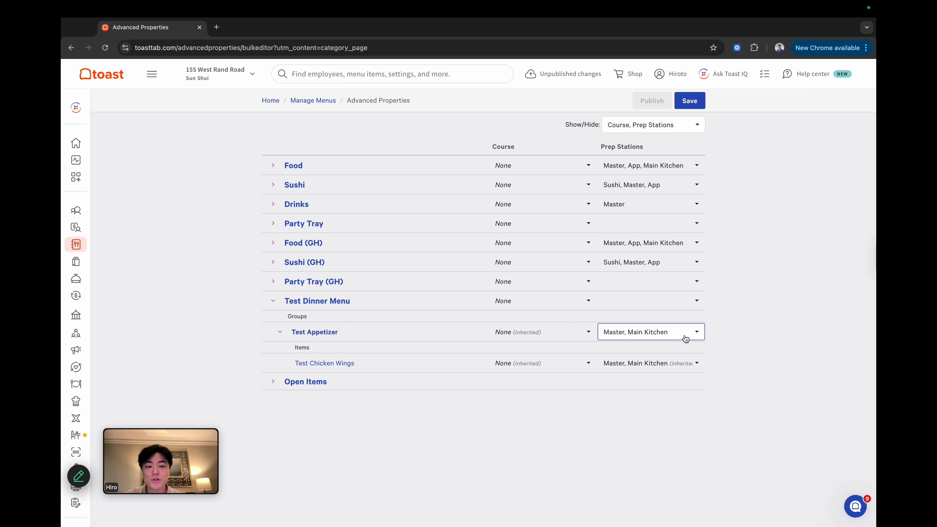